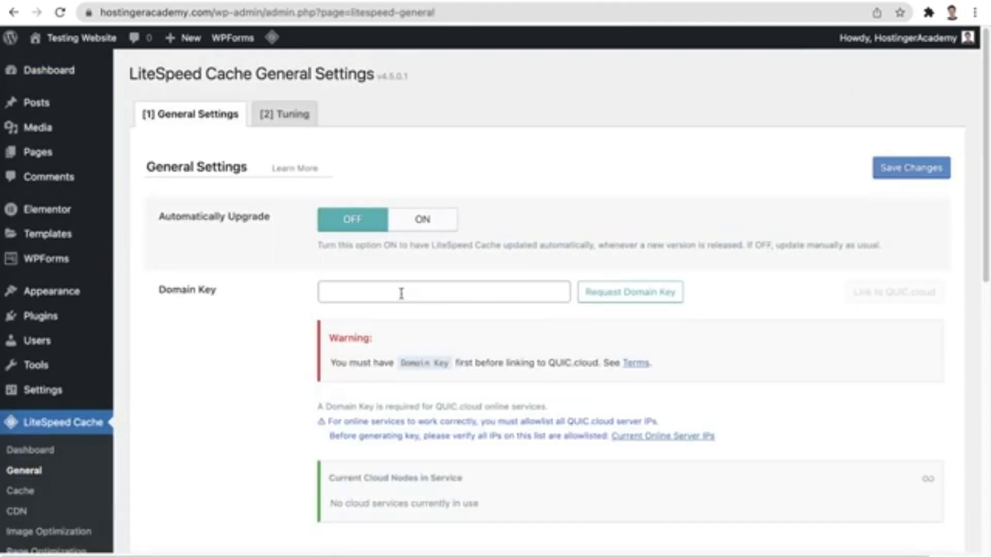
- Request a domain key in the LiteSpeed Cache general settings and reload the page to receive it
click(402, 293)
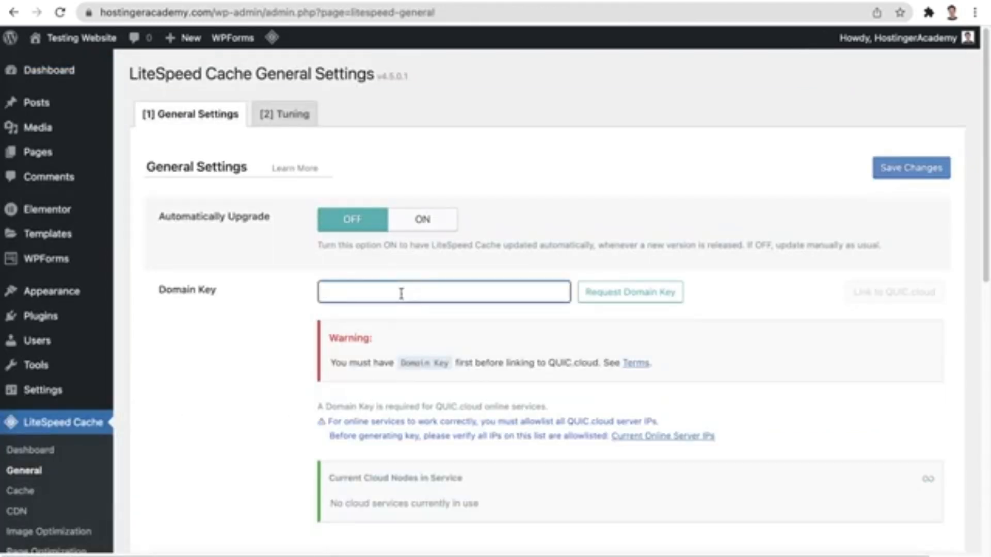
click(630, 292)
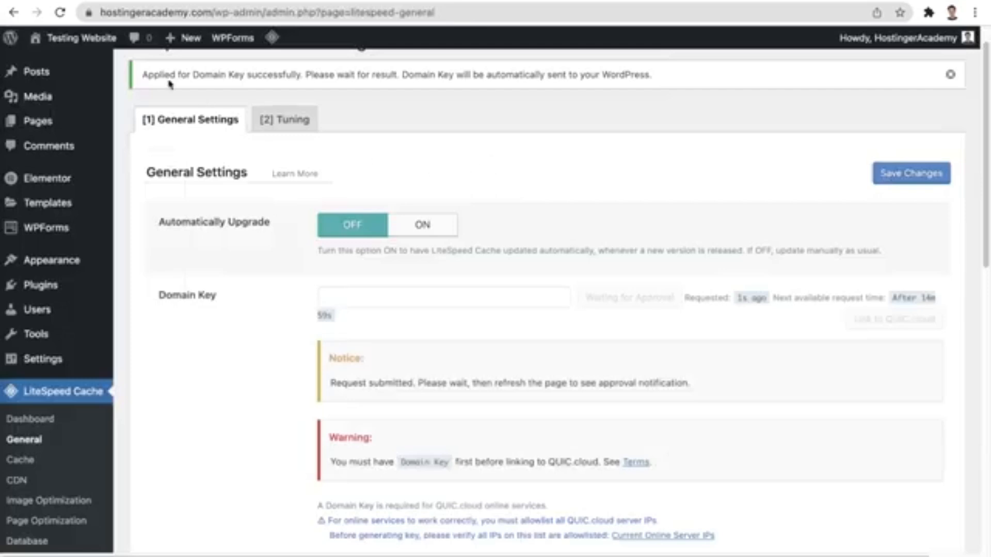
click(61, 13)
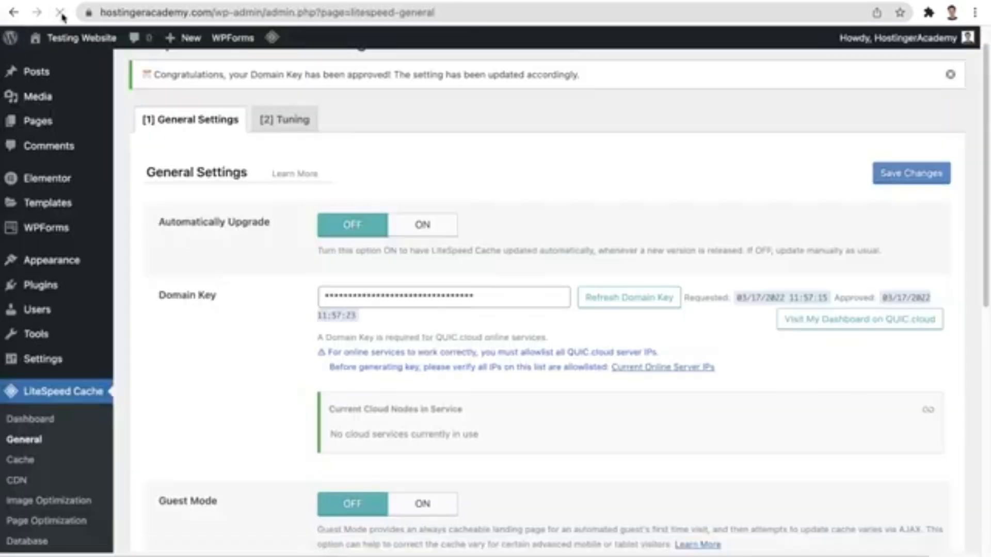
- Check that the Domain Key field is filled and open the site's dashboard on QUIC.cloud
drag(504, 300, 310, 297)
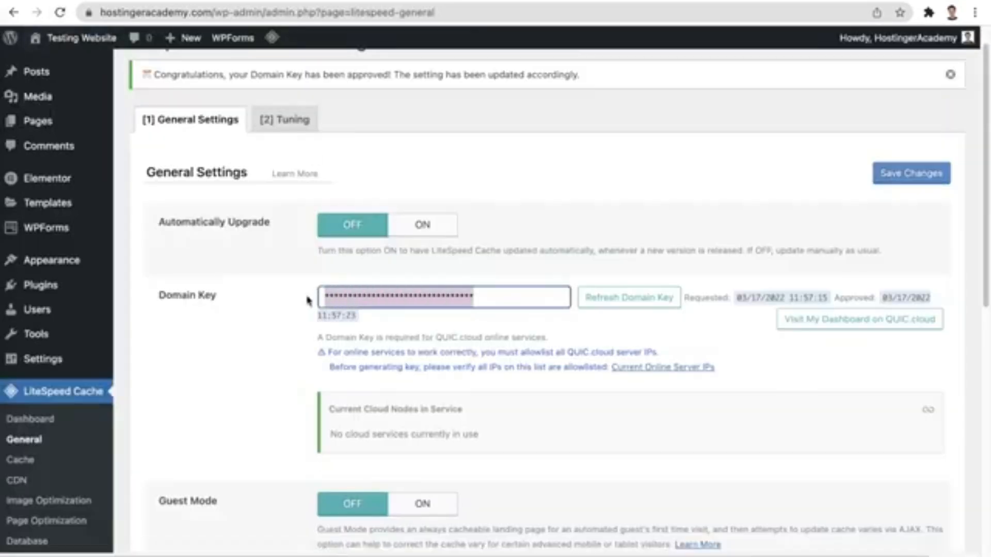
click(393, 356)
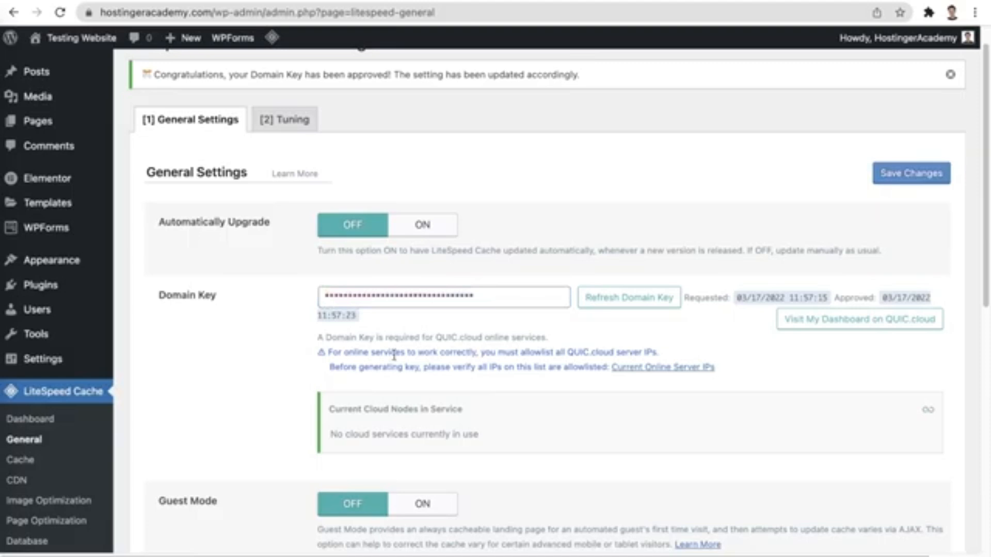
click(803, 324)
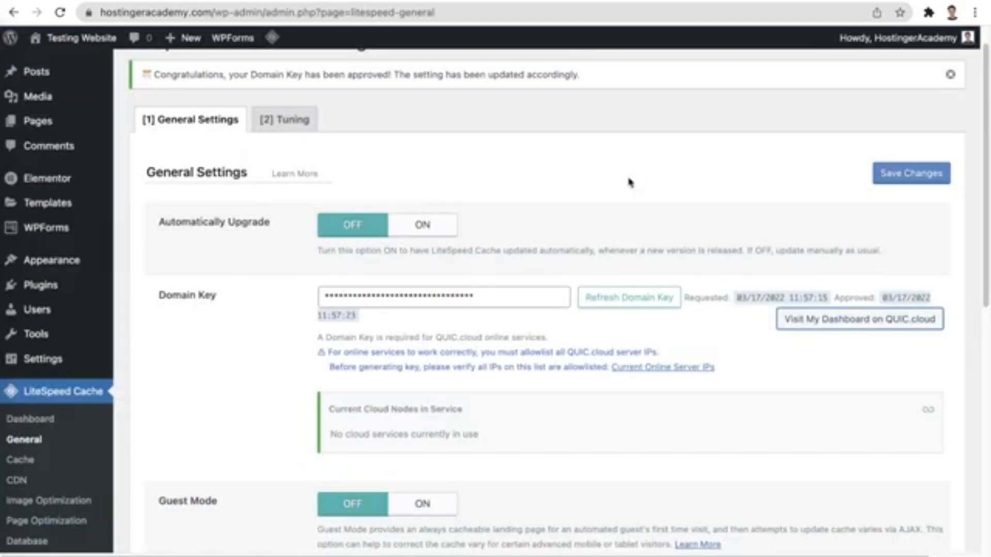
- Turn on QUIC.cloud CDN in the LiteSpeed Cache CDN settings
click(19, 479)
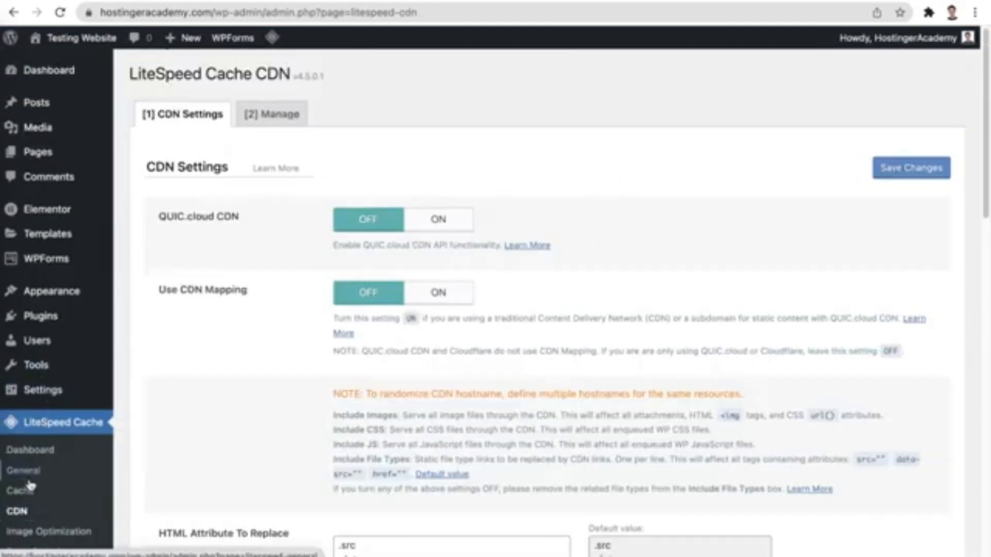
click(458, 222)
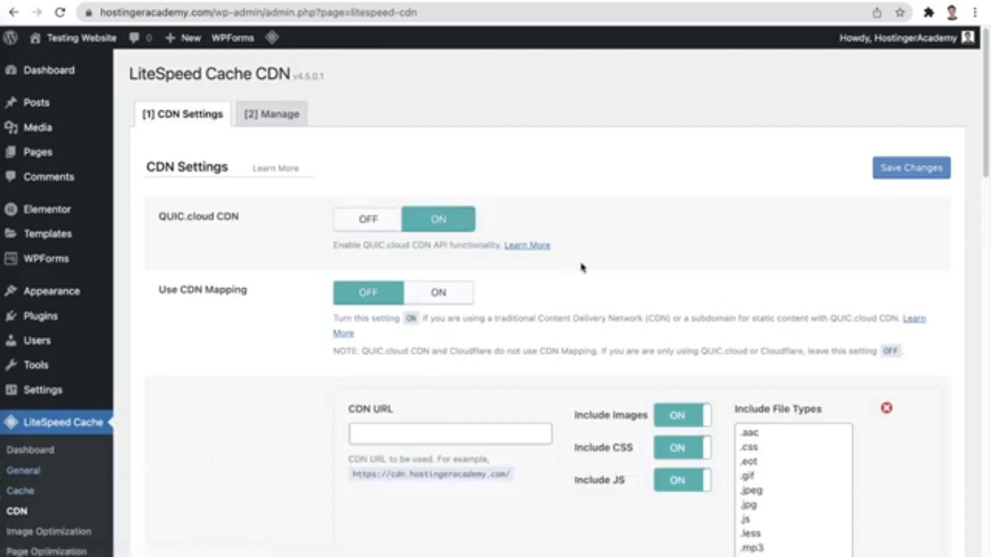
- Get the Cloudflare API key, then enable and save the Cloudflare API with that key, the account e-mail and the domain hostingeracademy.com
drag(985, 160, 971, 533)
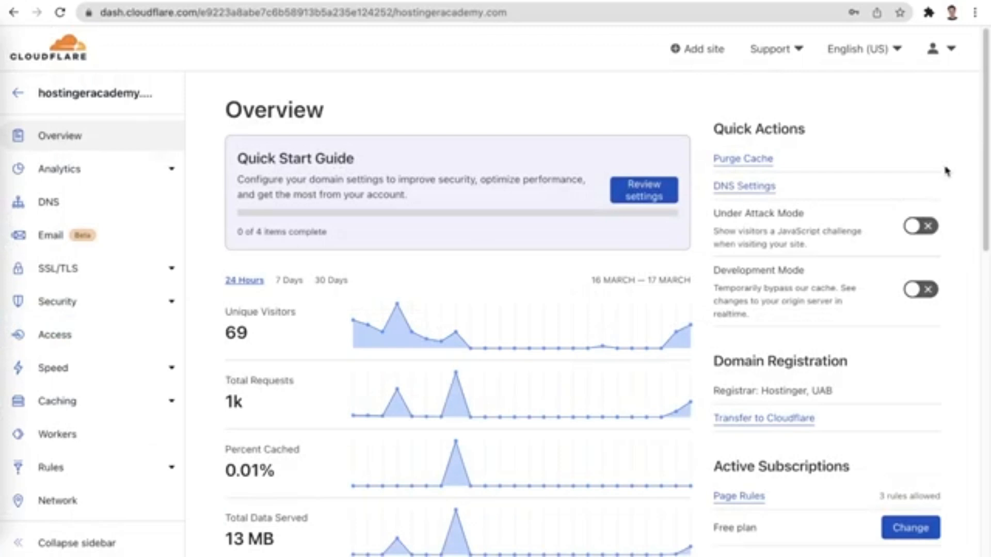
scroll(974, 312, down, 10)
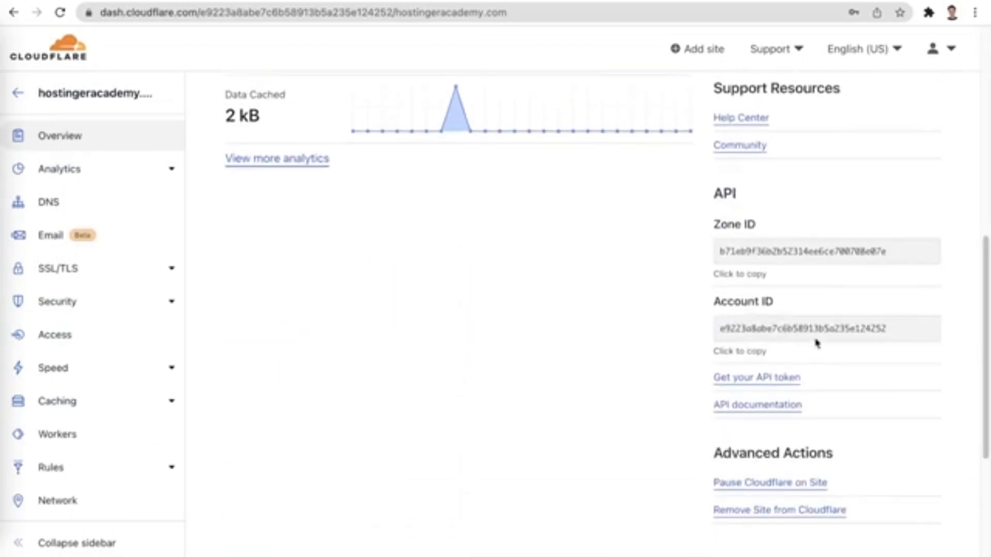
click(774, 379)
click(897, 419)
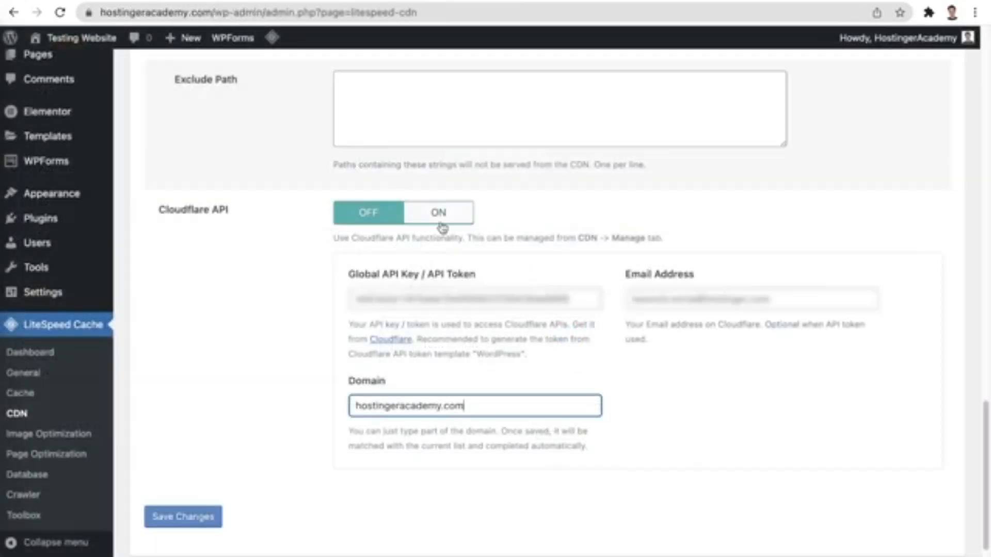
click(439, 215)
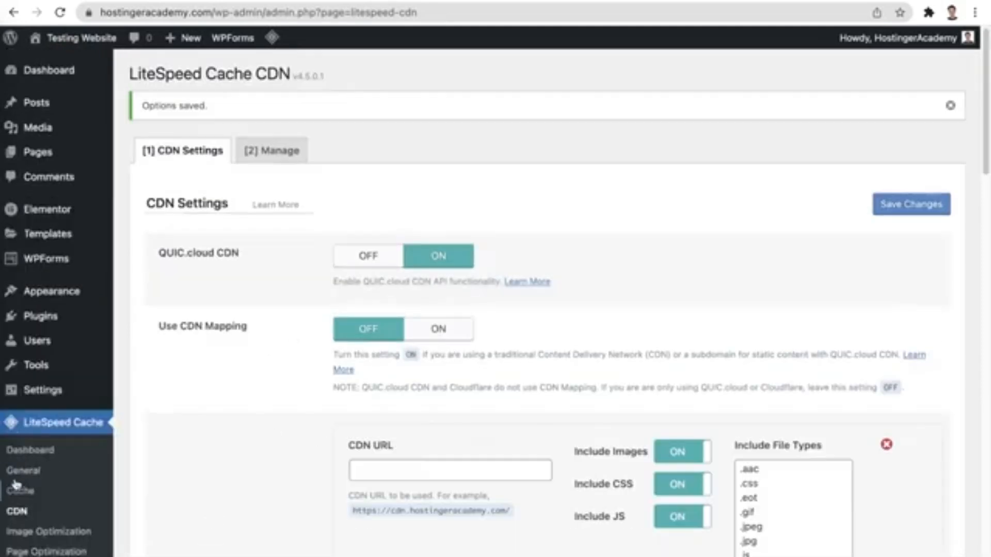
- Turn on Guest Mode and Guest Optimization in the LiteSpeed Cache general settings
click(30, 476)
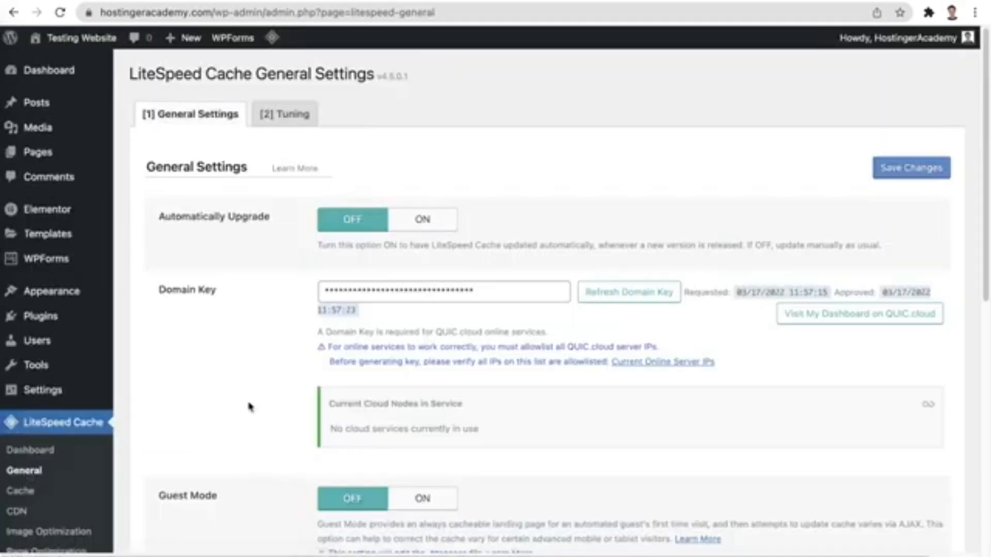
scroll(253, 388, down, 3)
scroll(253, 388, down, 3)
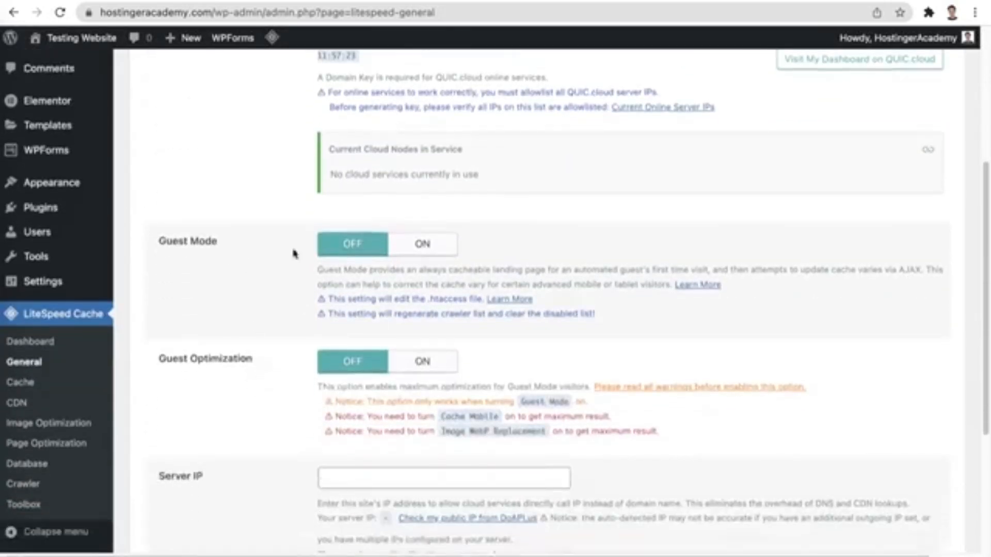
click(410, 248)
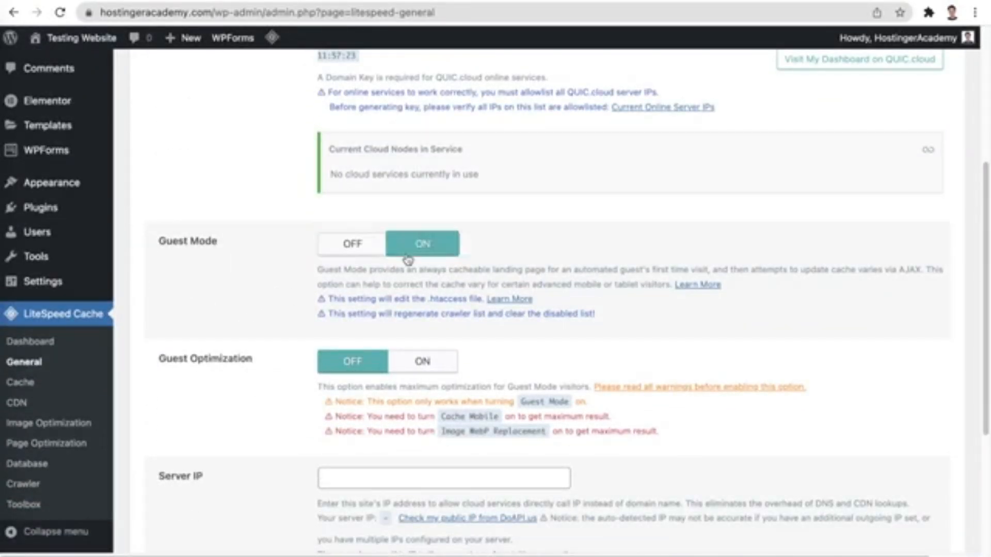
scroll(408, 260, down, 2)
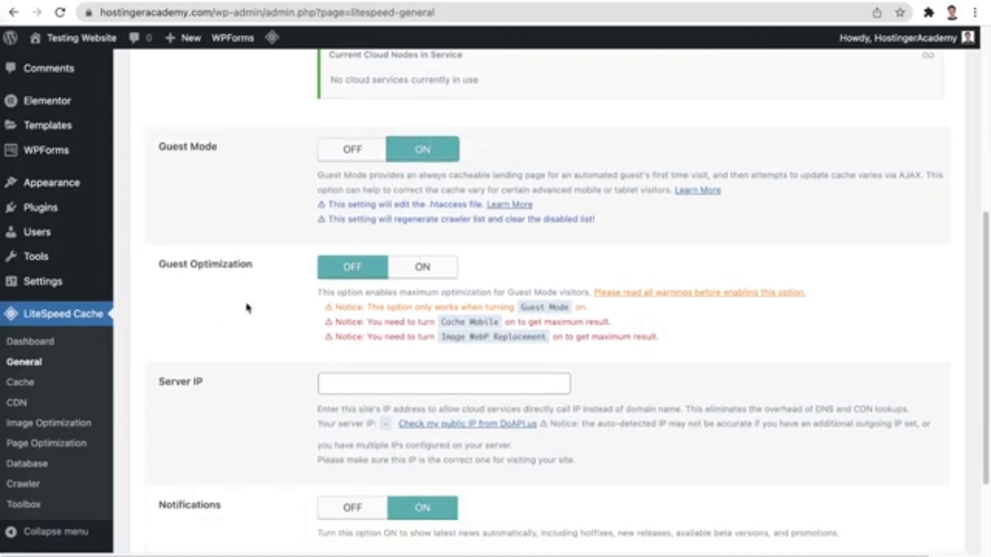
click(422, 267)
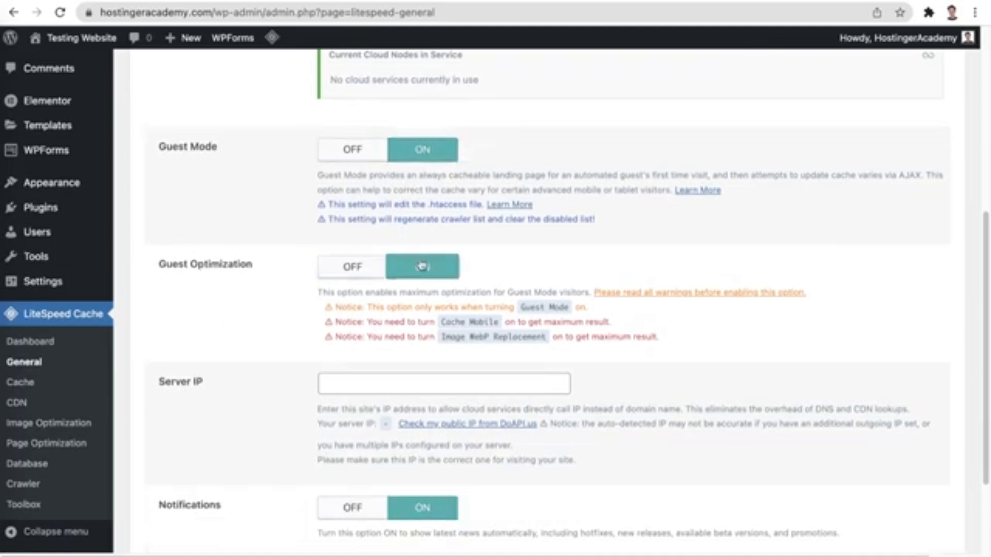
- Set the server IP to 156.67.73.170 and save the general settings
scroll(423, 266, down, 2)
click(337, 302)
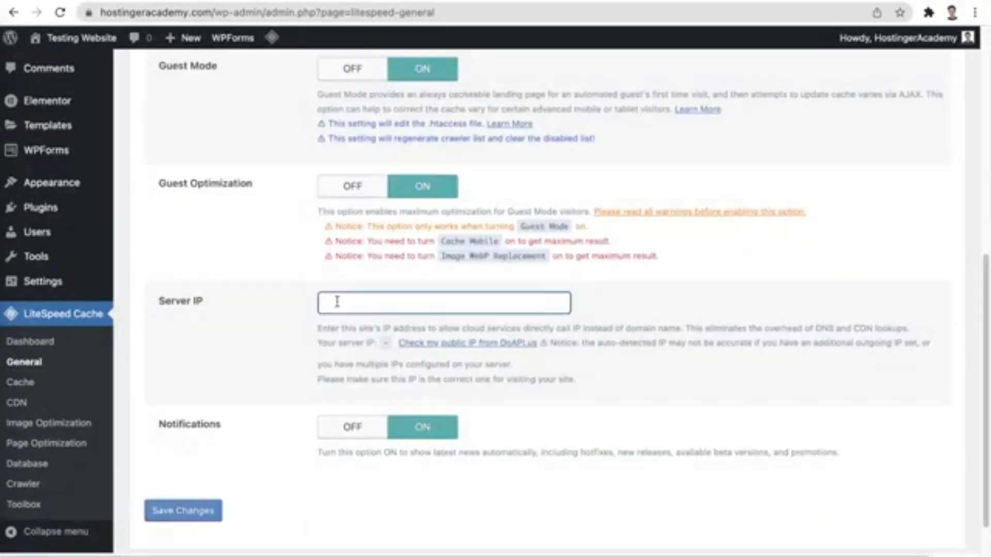
text(156.67.73.170)
scroll(328, 303, down, 1)
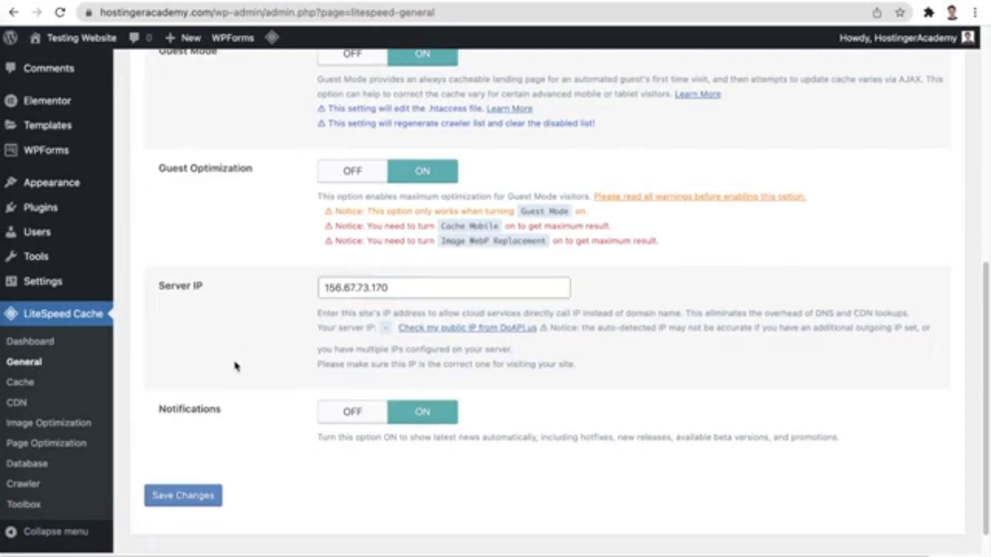
click(209, 496)
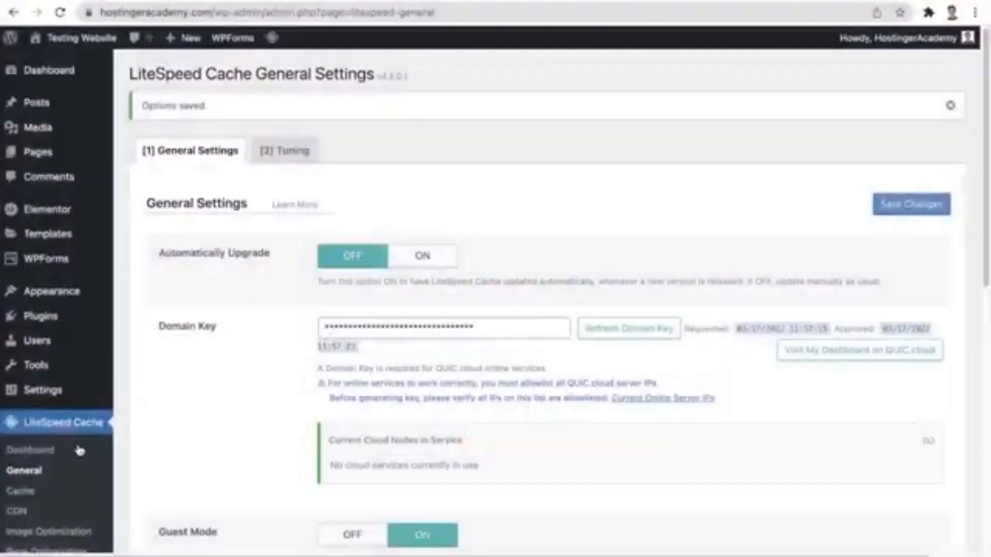
- Turn off Cache Logged-in Users in the cache control settings and save the changes
click(37, 493)
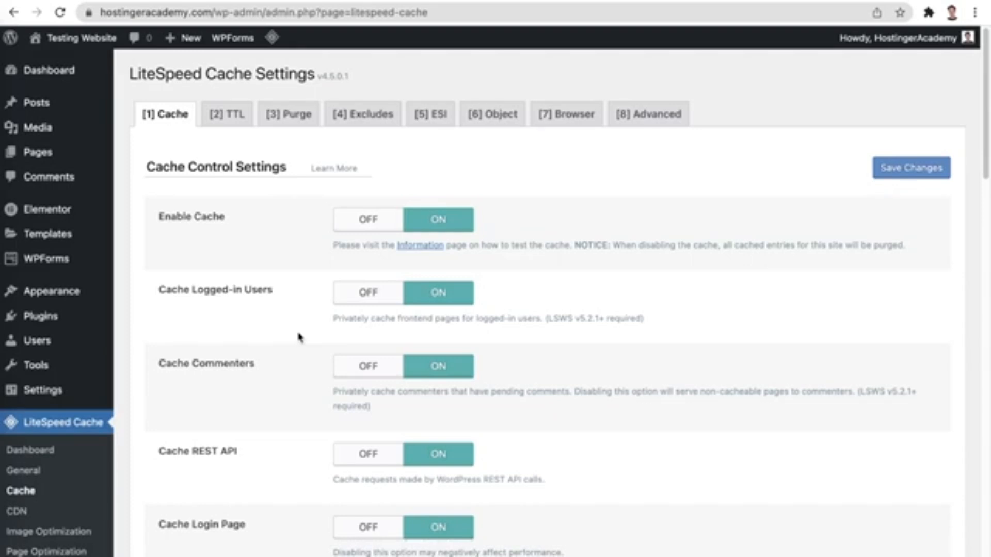
click(384, 295)
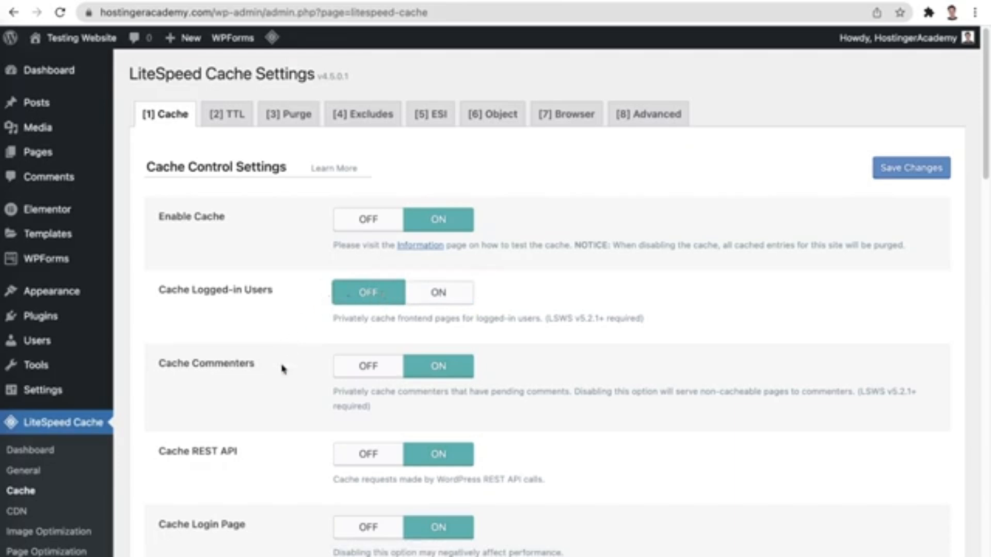
scroll(279, 397, down, 3)
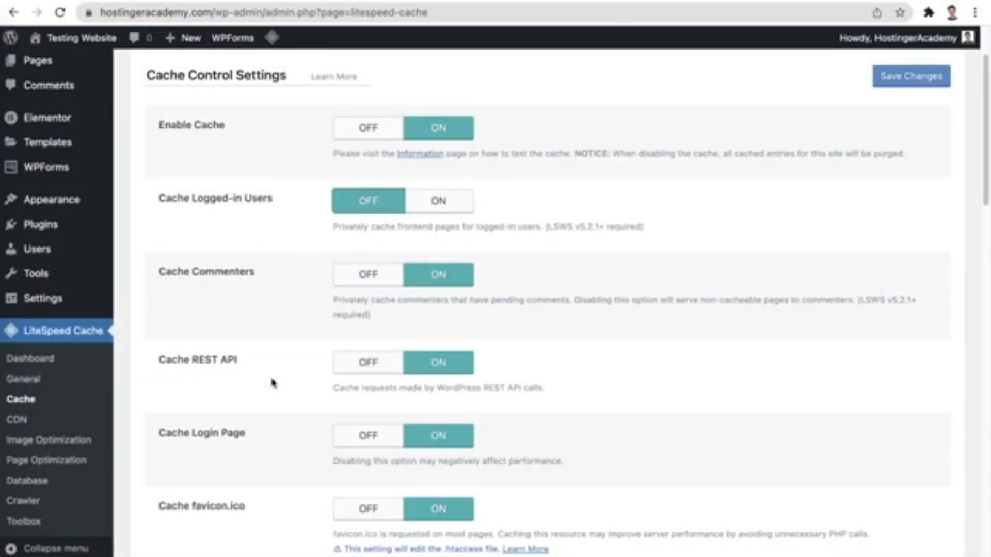
scroll(274, 383, down, 3)
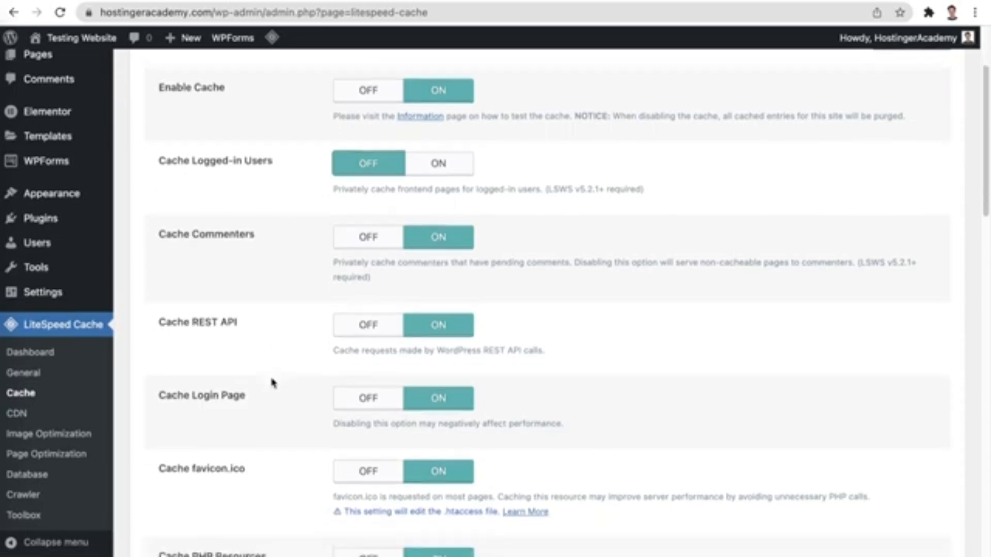
scroll(274, 383, down, 3)
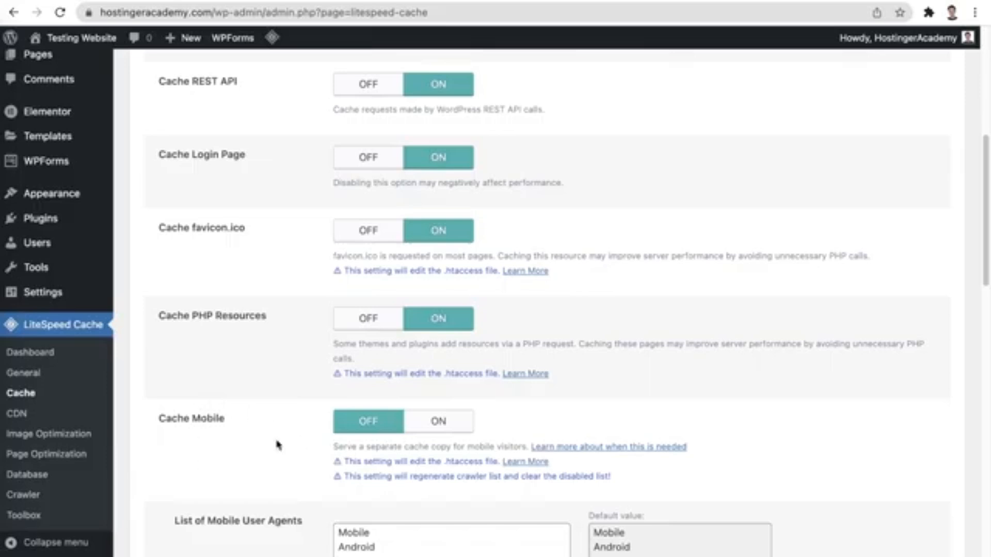
click(169, 480)
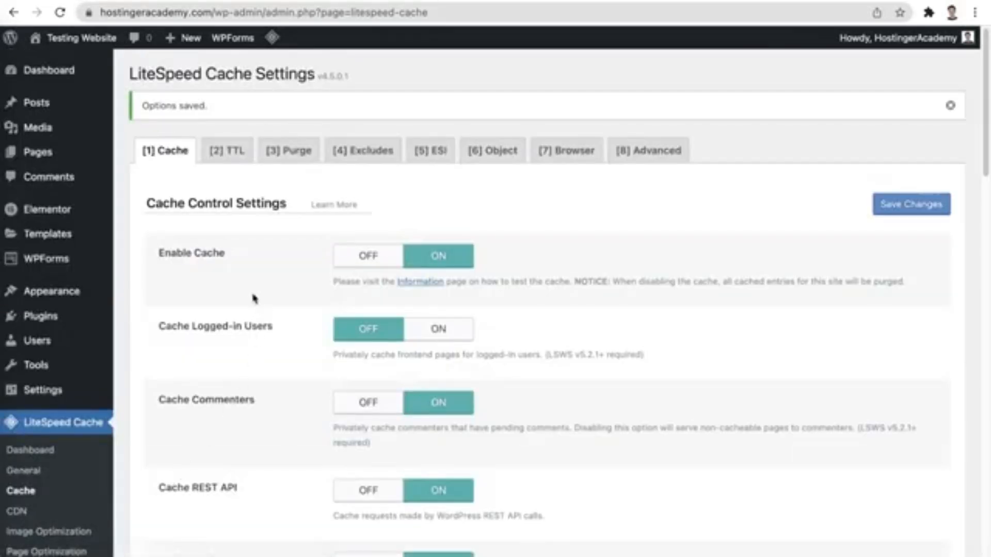
- Examine the cache's TTL, Purge and Exclude settings, reading the exclusions through to Do Not Cache Roles
click(241, 152)
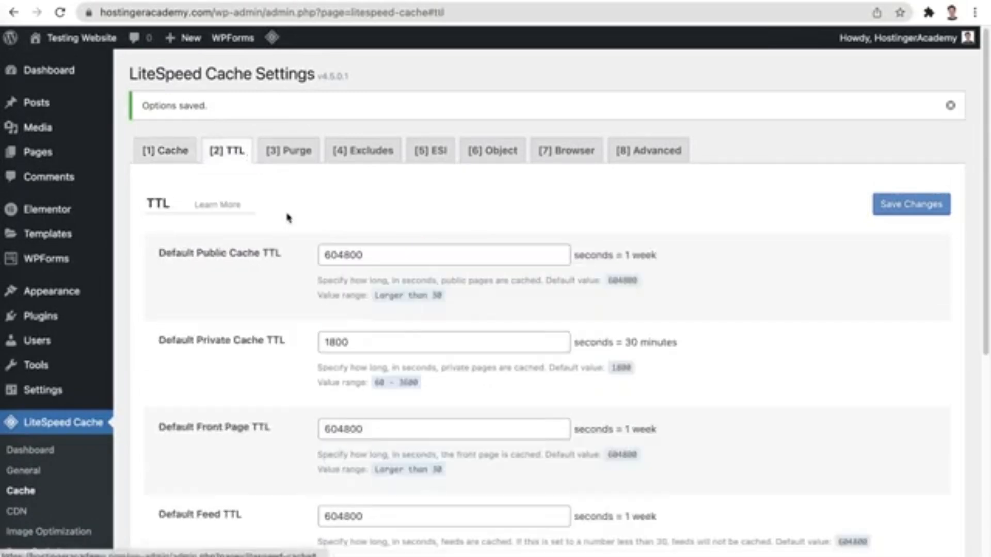
scroll(219, 281, down, 5)
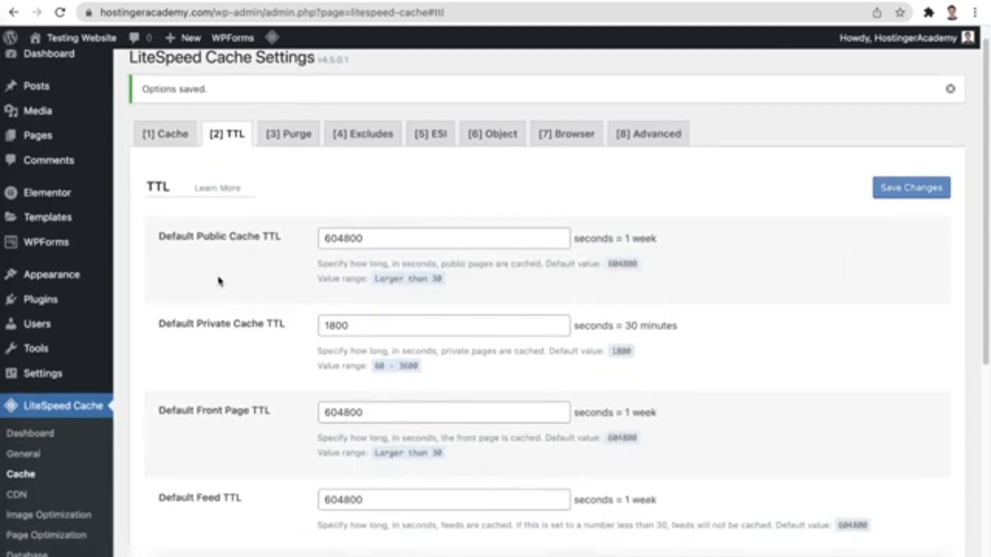
scroll(218, 282, down, 3)
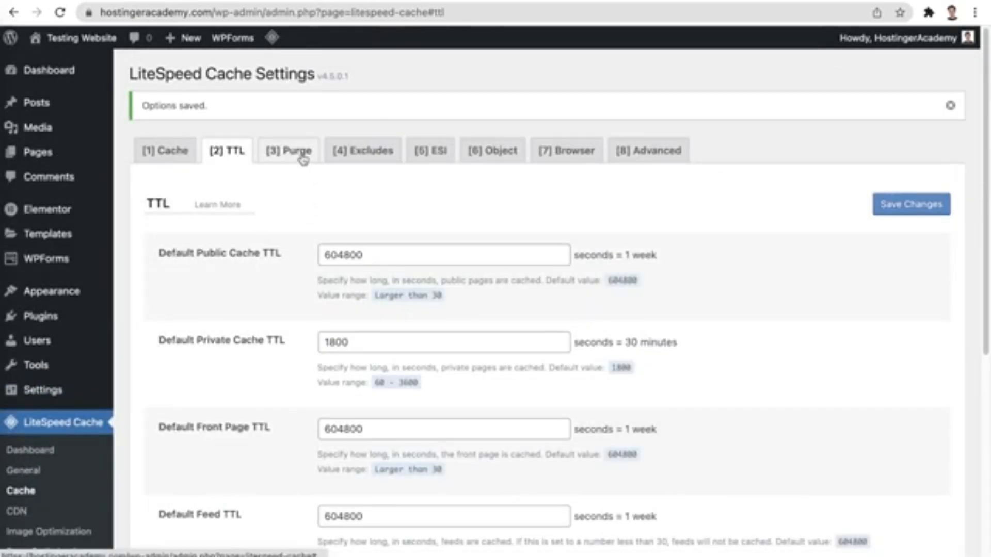
click(304, 160)
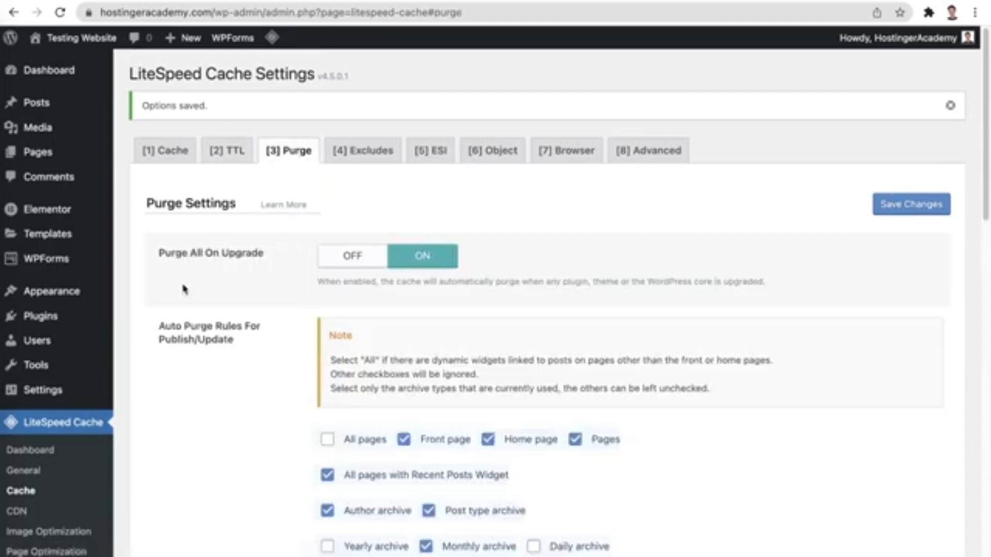
click(351, 157)
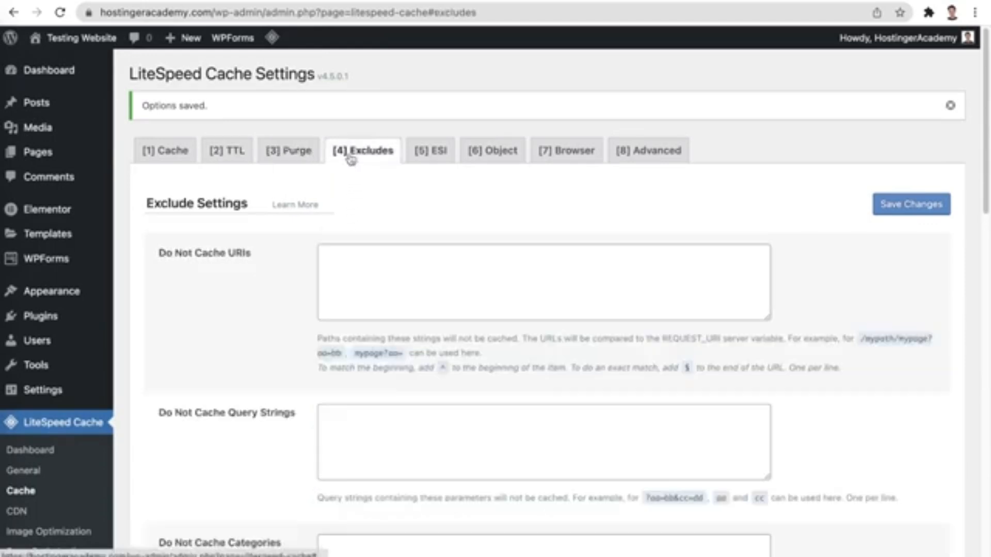
scroll(186, 308, down, 2)
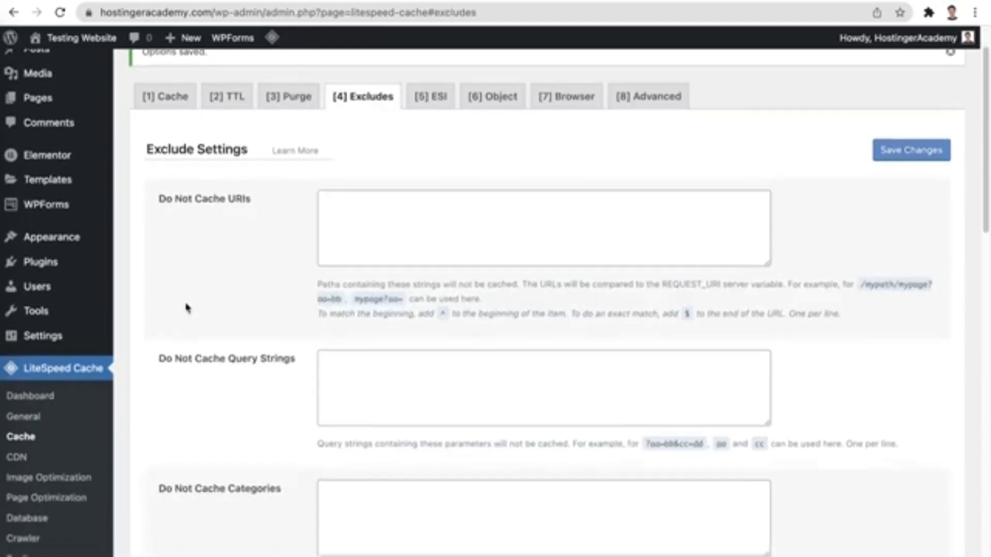
scroll(187, 308, down, 7)
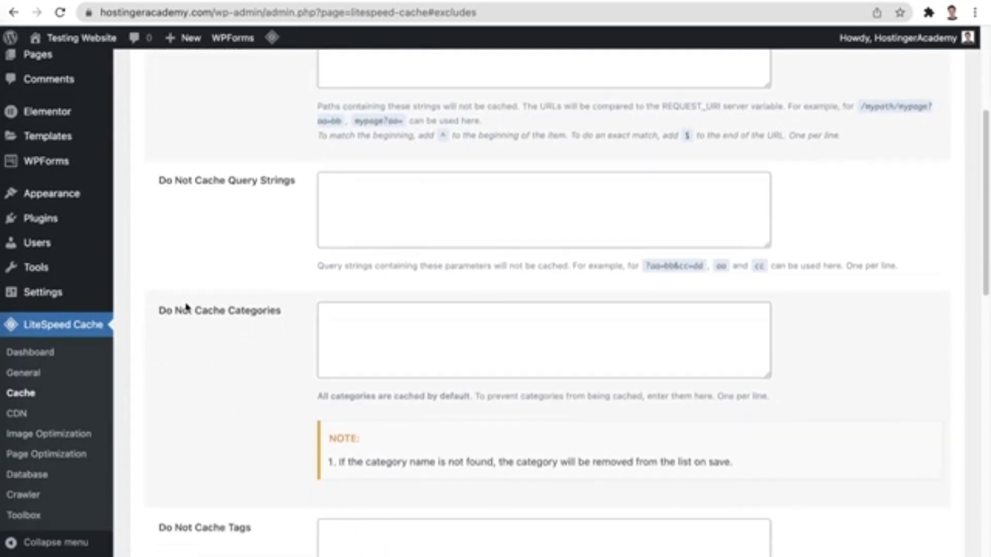
scroll(187, 308, down, 10)
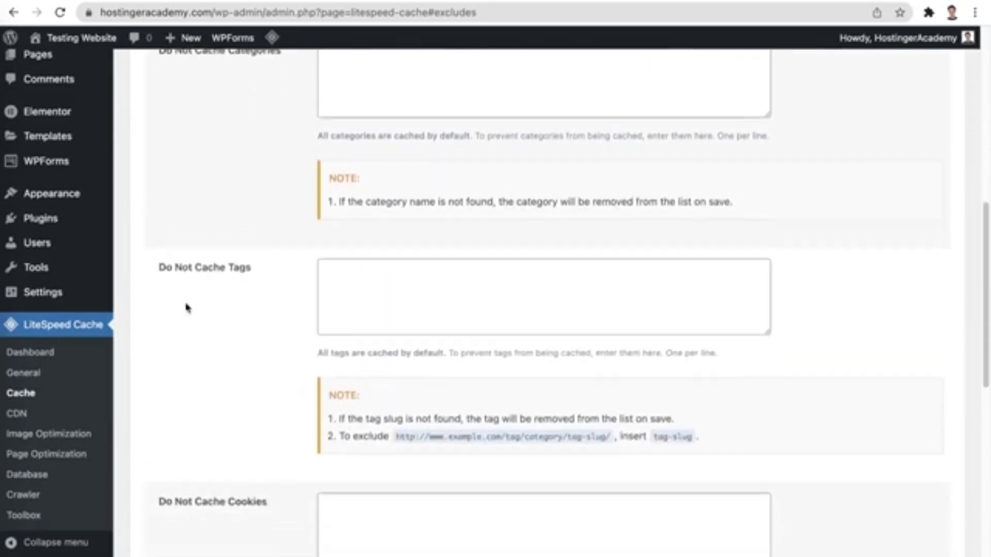
scroll(187, 308, down, 19)
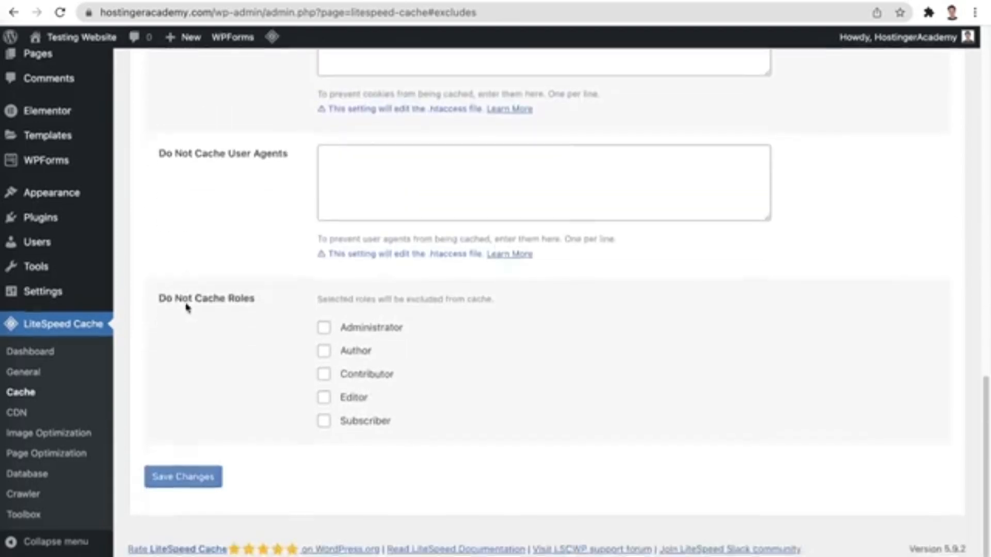
- Look over the ESI and Object Cache settings, and turn on Browser Cache in the browser cache settings
scroll(186, 308, up, 20)
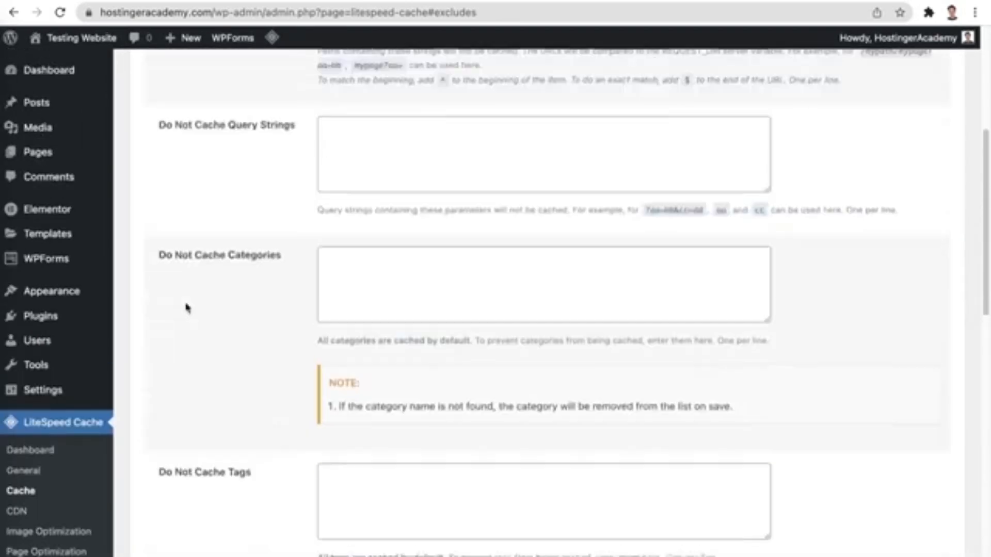
scroll(186, 308, up, 9)
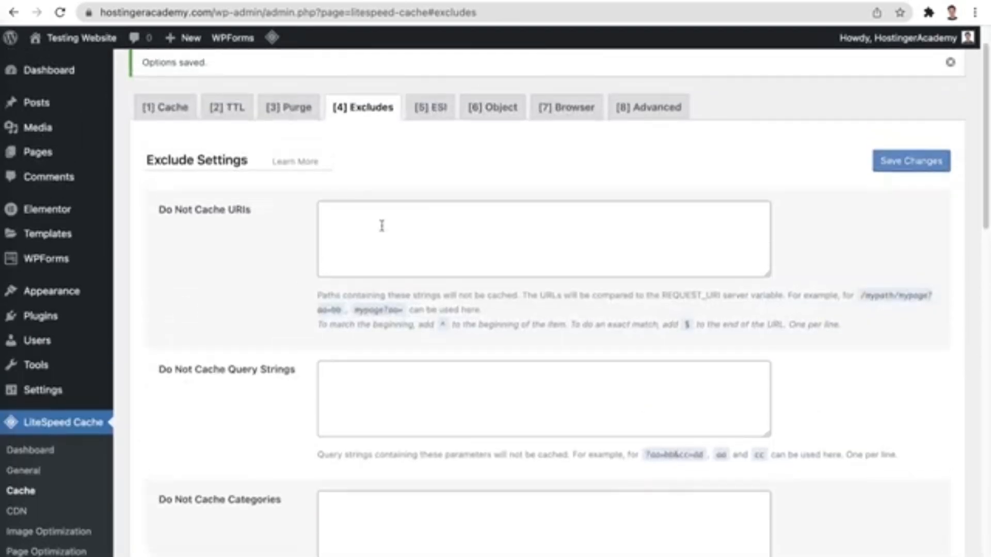
click(438, 119)
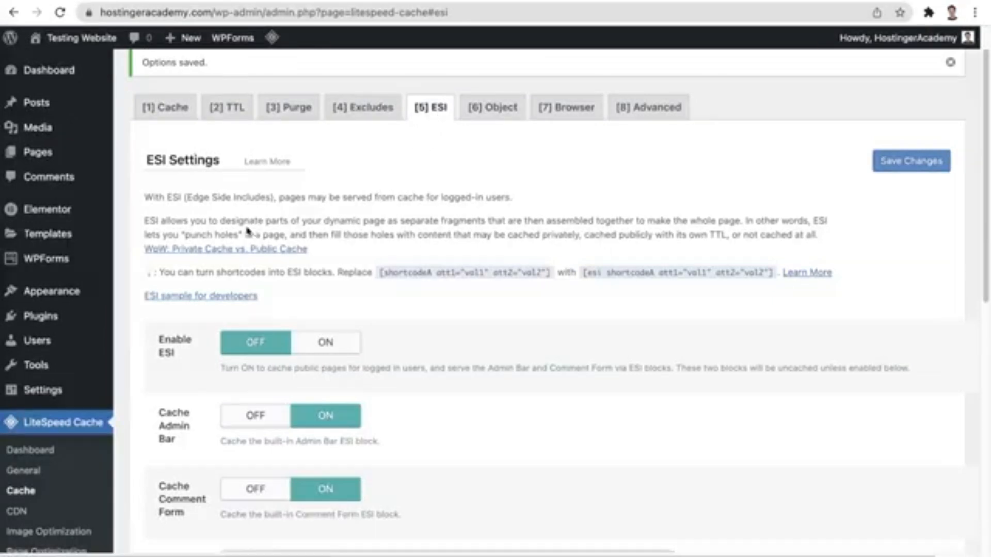
click(508, 108)
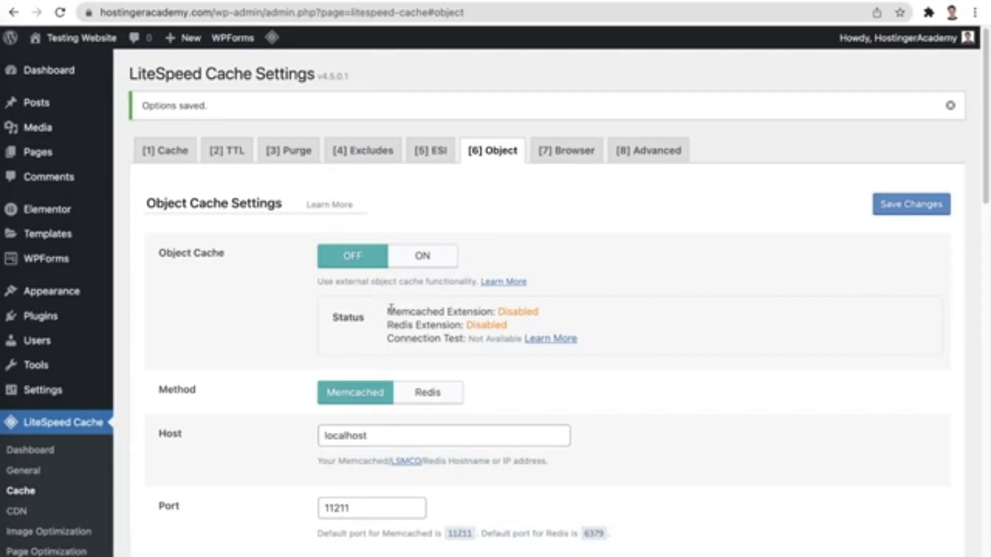
click(566, 155)
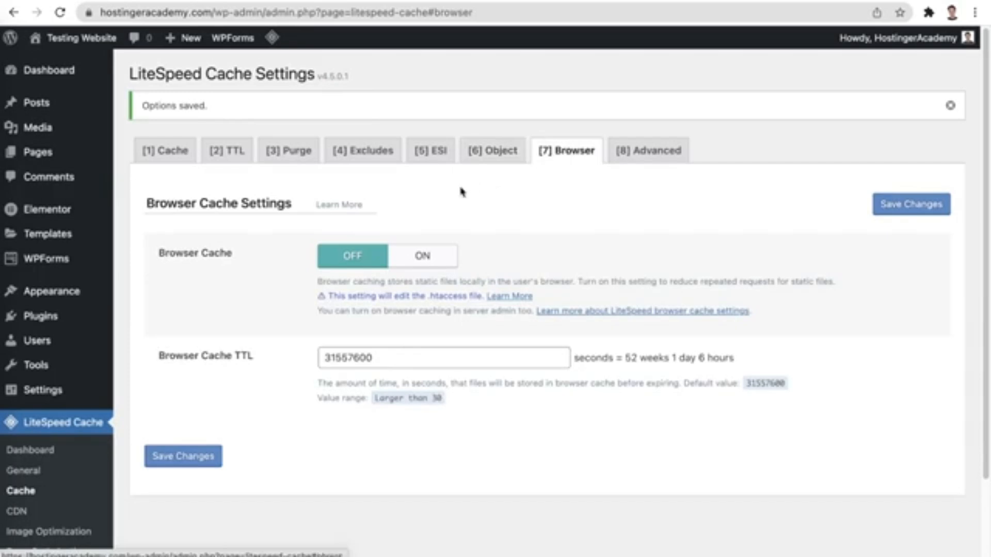
click(414, 253)
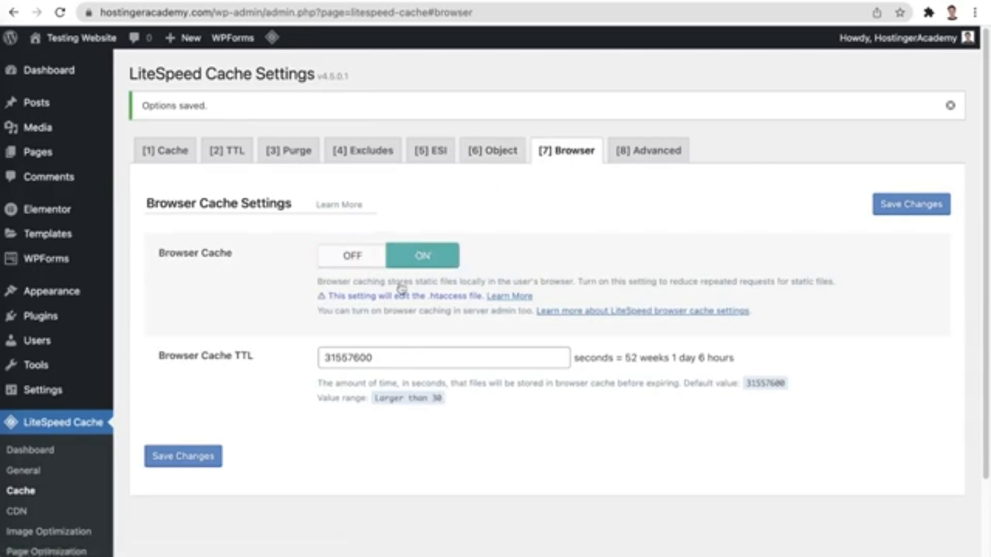
- Review the advanced cache settings from Login Cookie down to Instant Click
click(636, 154)
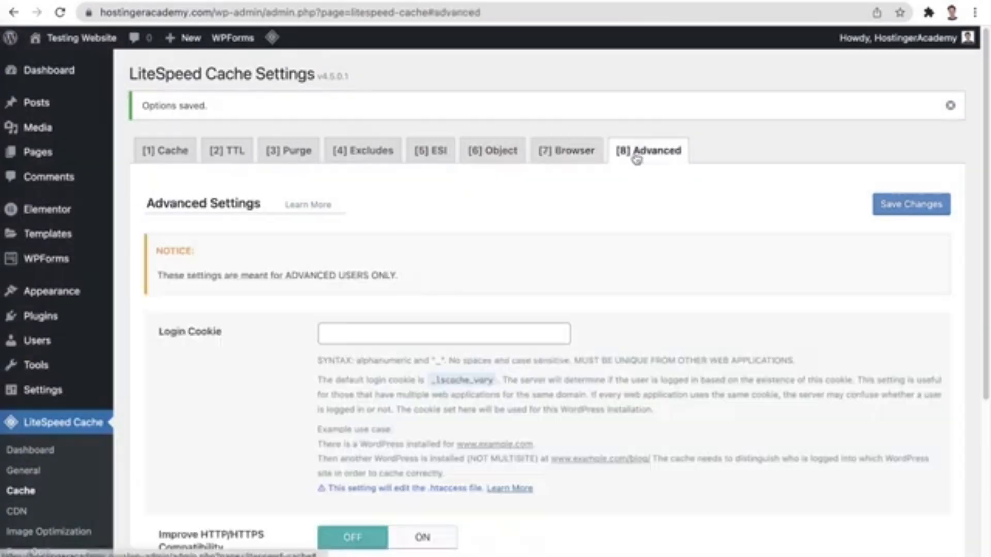
scroll(270, 354, down, 5)
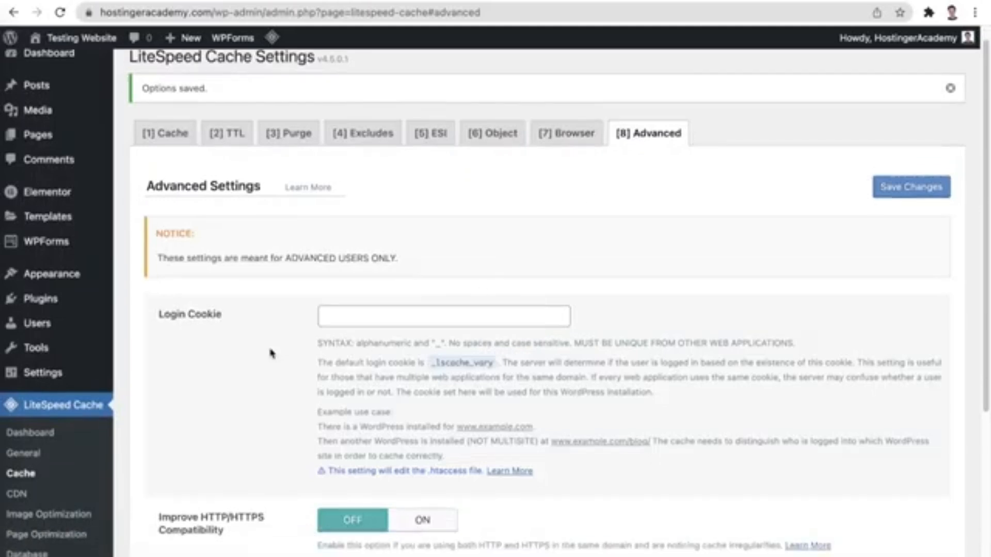
scroll(270, 354, down, 1)
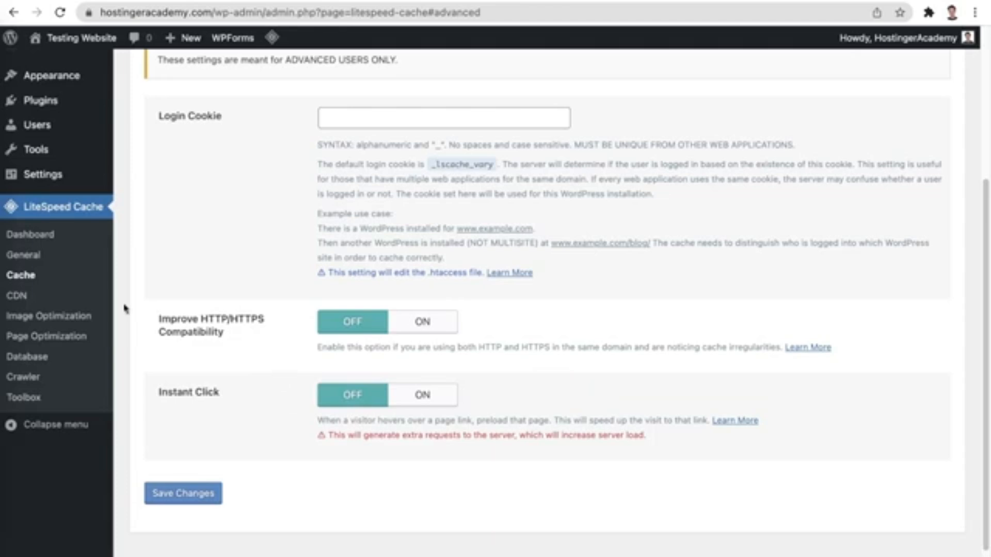
- Gather the site's image data for LiteSpeed image optimization and save the image optimization settings
click(71, 319)
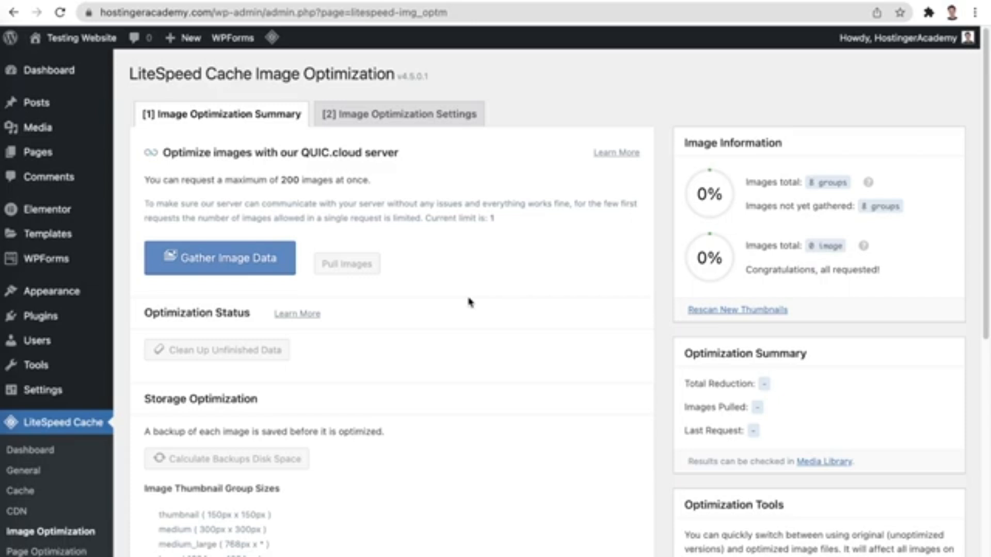
click(276, 261)
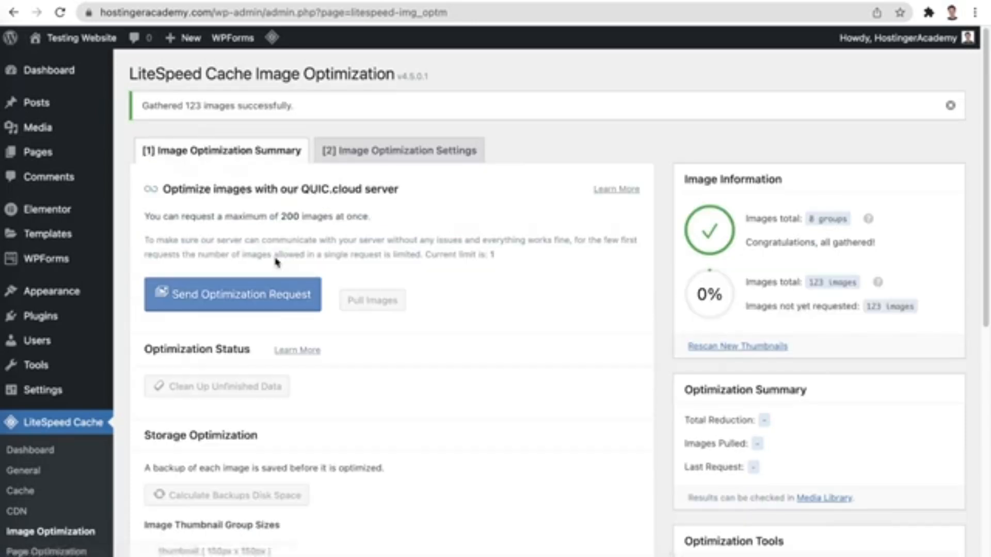
scroll(501, 314, down, 8)
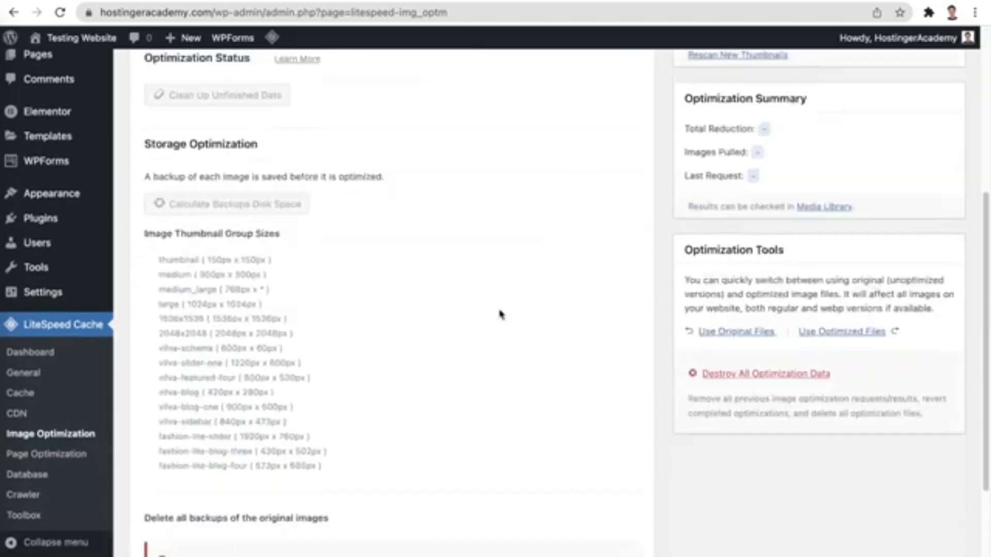
scroll(501, 314, up, 7)
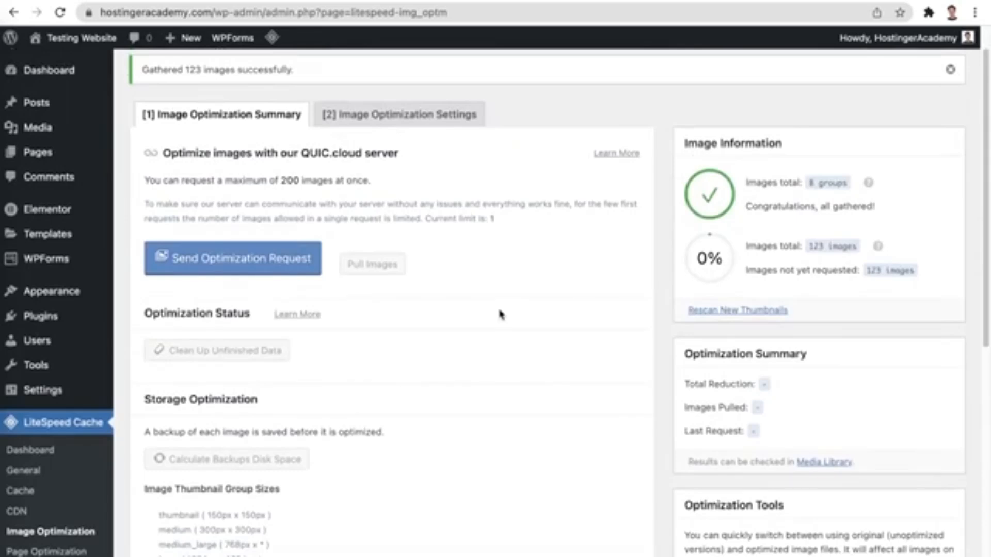
click(459, 117)
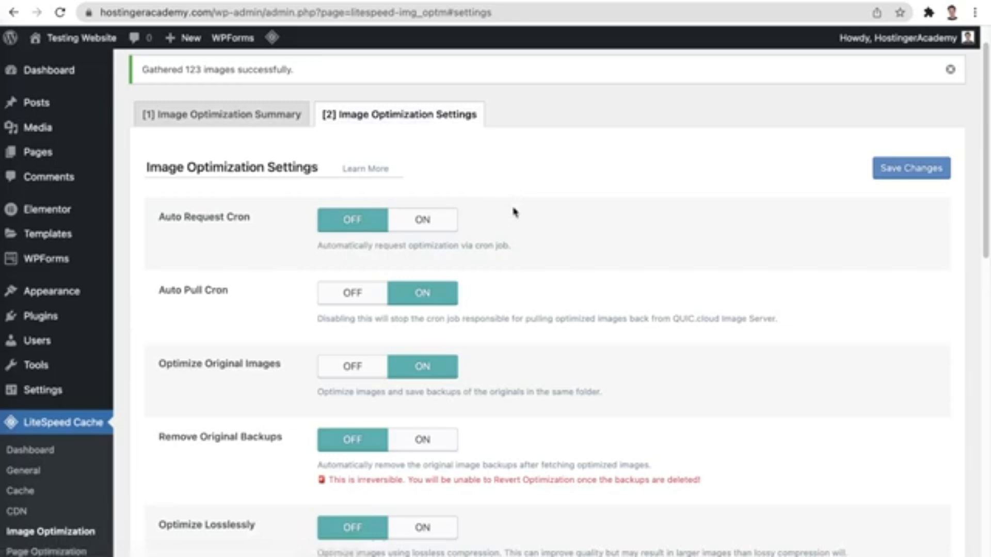
scroll(514, 211, down, 5)
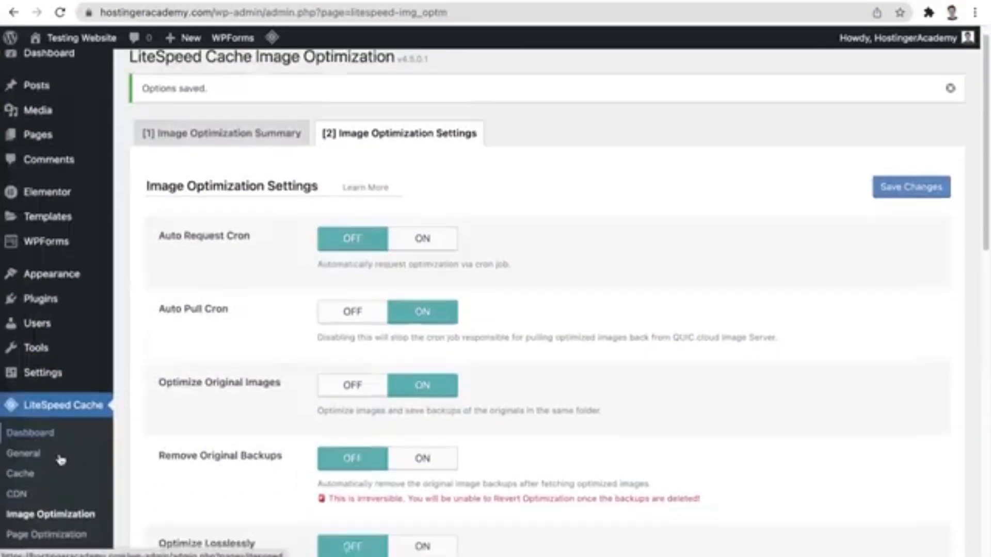
- Turn on CSS Minify and CSS Combine in the page optimization CSS settings and save the changes
scroll(61, 459, down, 2)
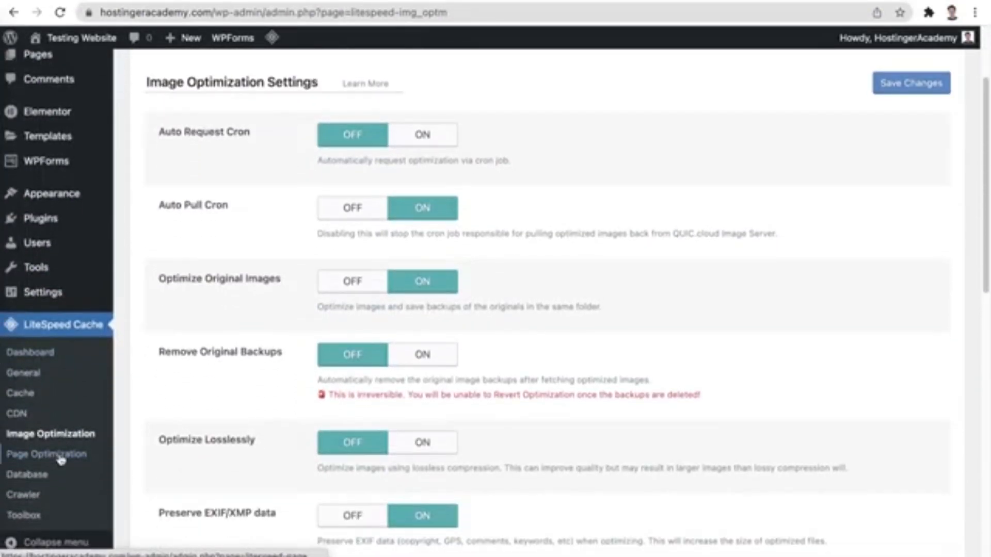
click(60, 456)
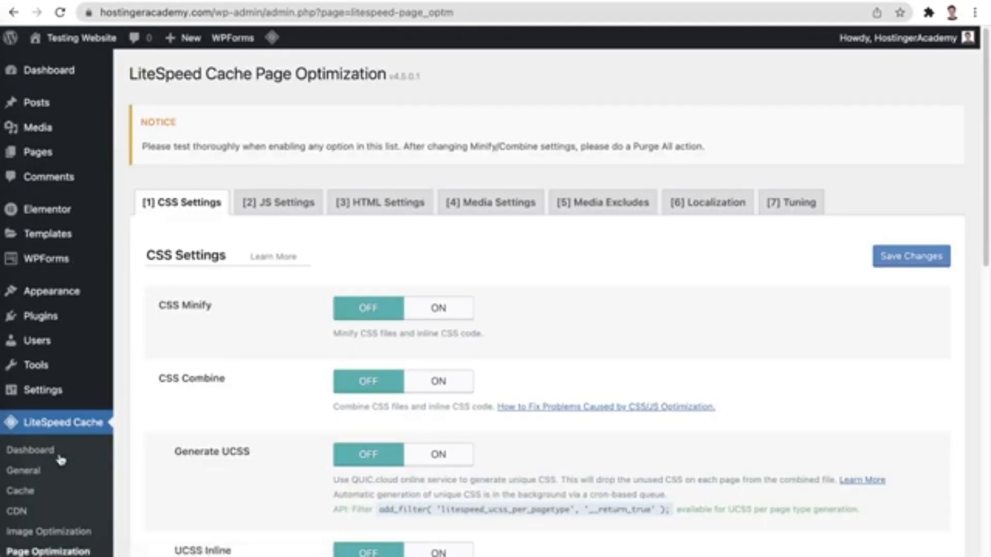
click(453, 309)
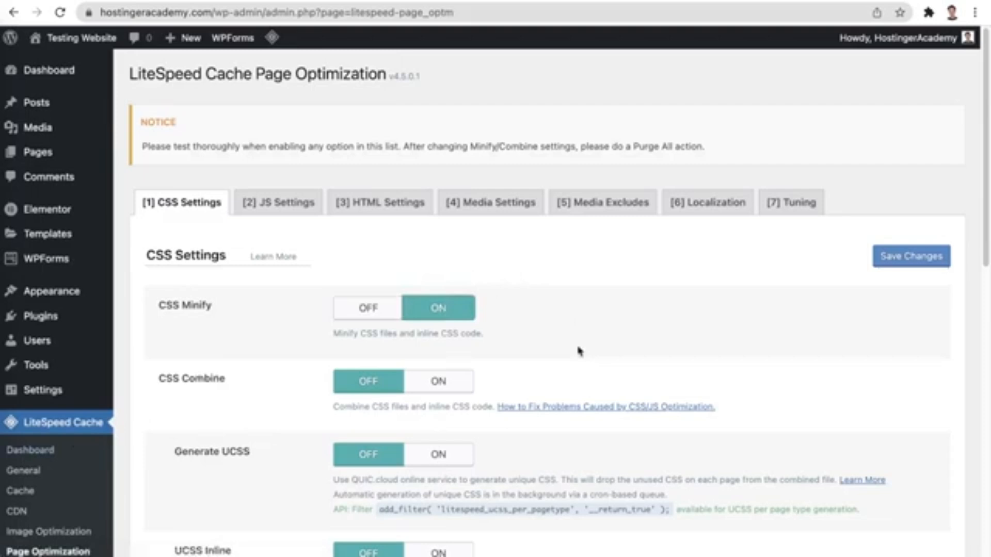
scroll(580, 351, down, 2)
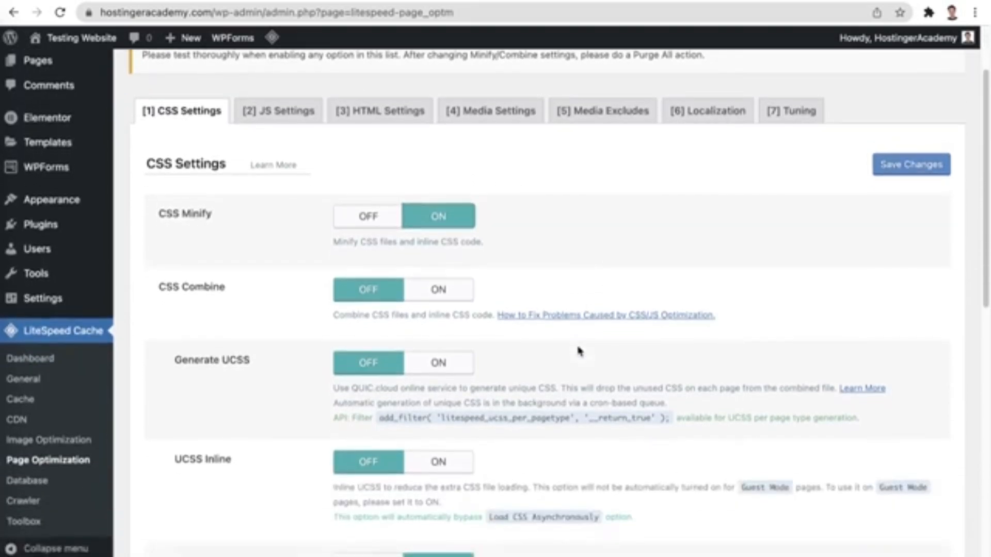
scroll(579, 351, down, 1)
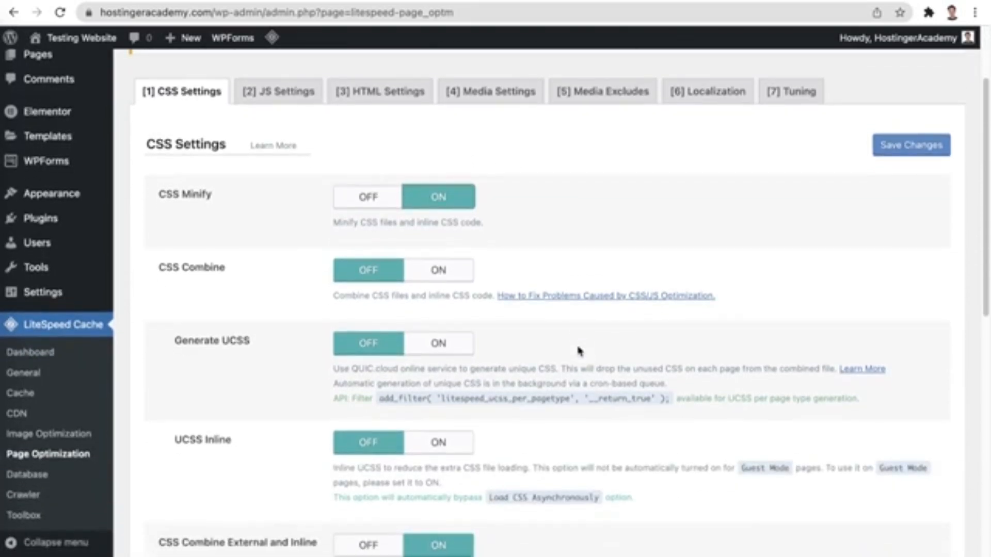
click(432, 281)
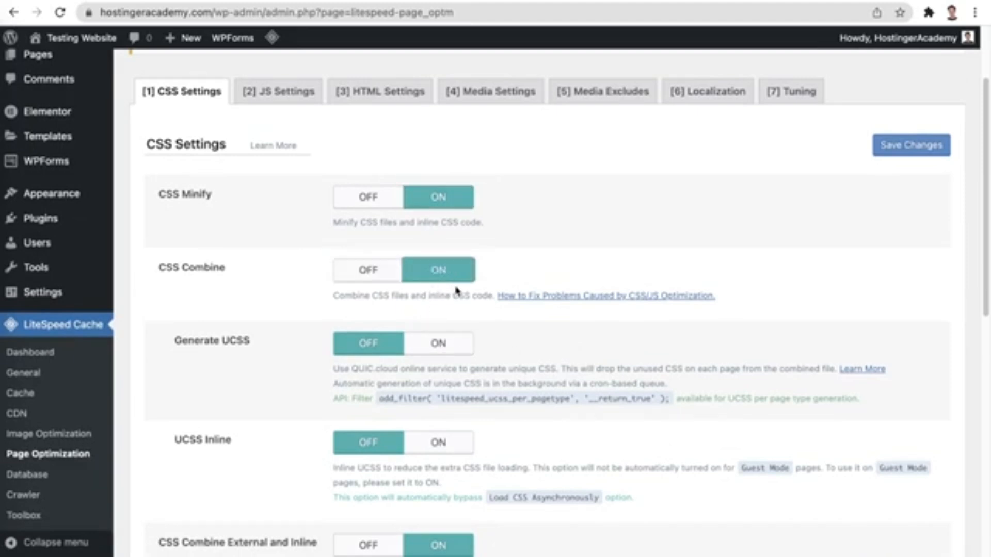
click(885, 155)
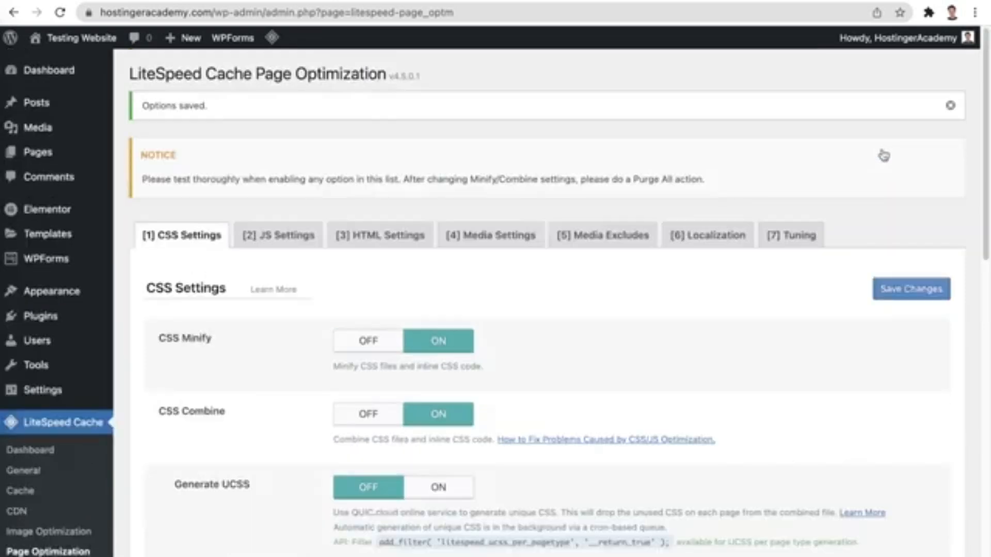
- Turn on Lazy Load Images in the page optimization media settings and save the changes
click(483, 236)
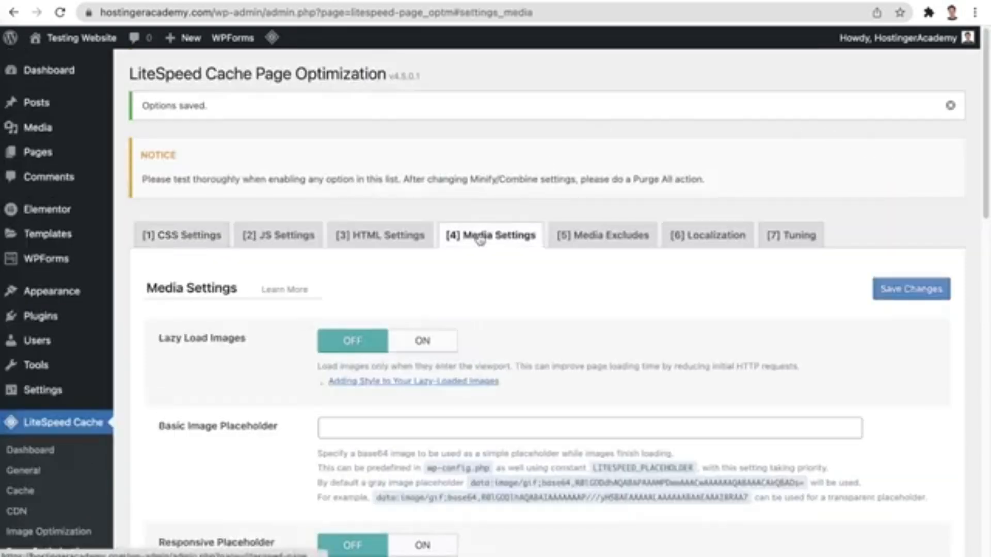
scroll(562, 294, down, 2)
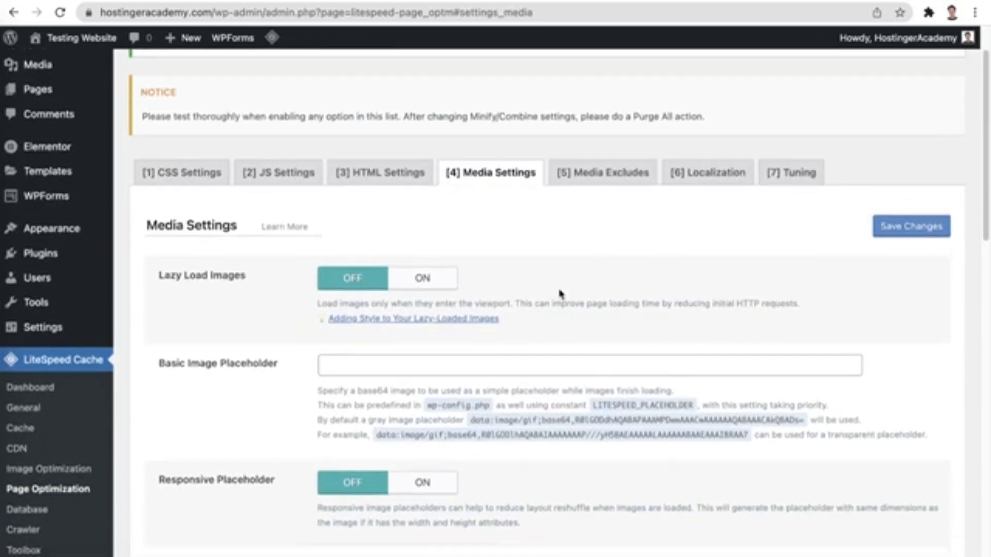
click(440, 271)
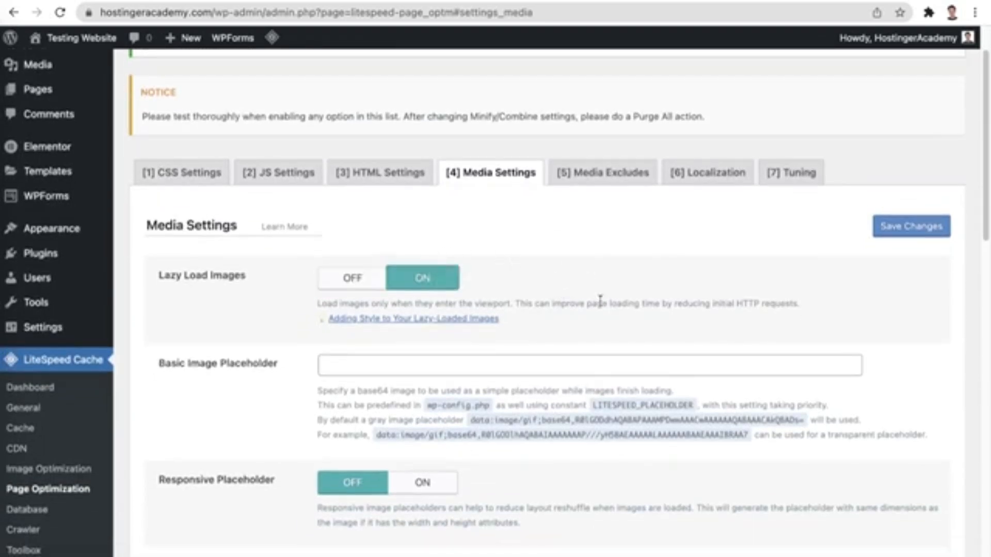
scroll(600, 300, down, 7)
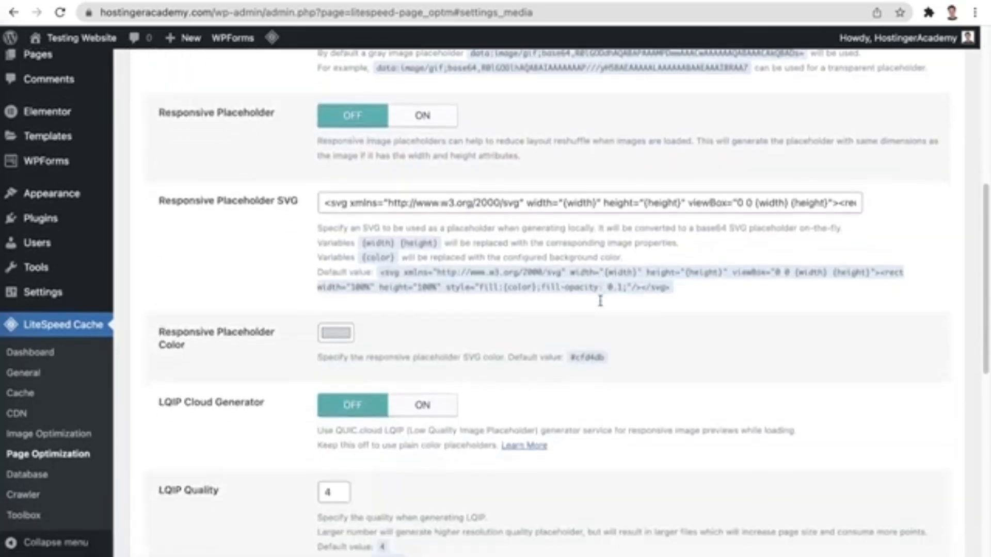
scroll(601, 301, down, 9)
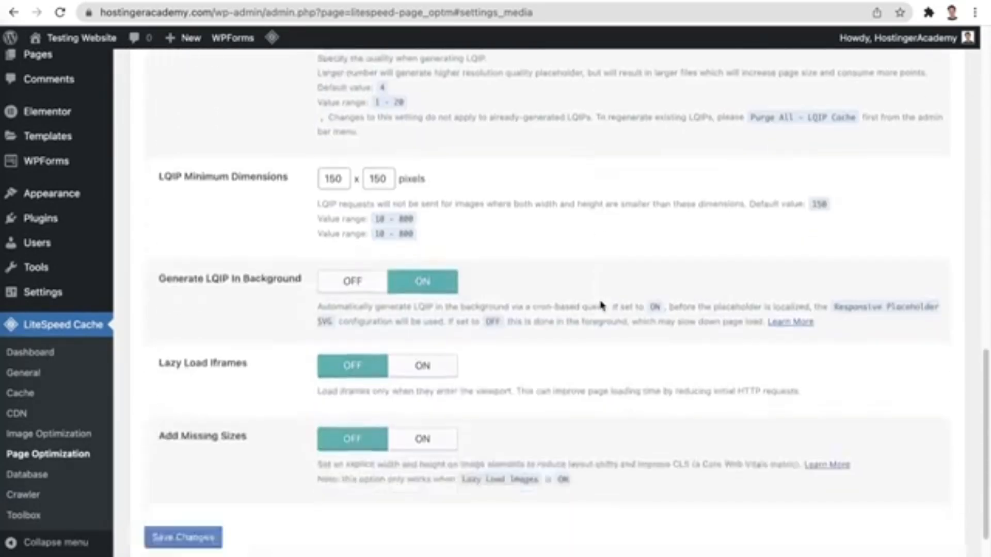
scroll(601, 306, down, 2)
click(192, 478)
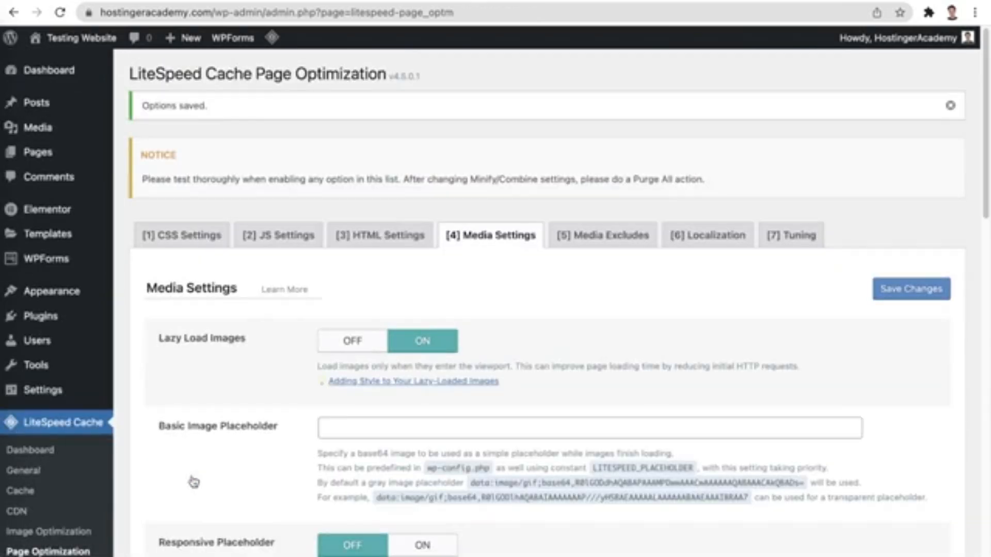
- Examine the page optimization media exclusions, from Lazy Load Image Excludes through to LQIP Excludes
click(599, 246)
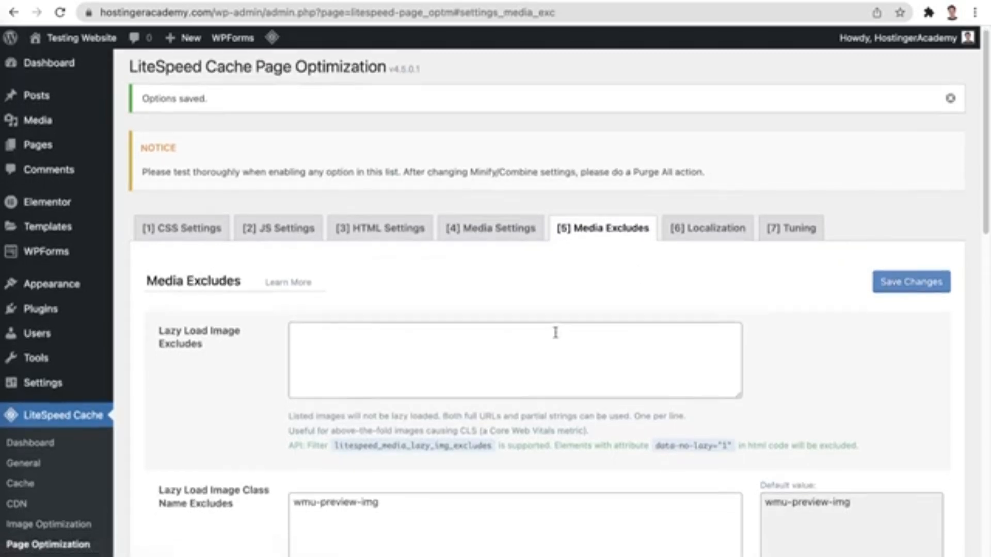
scroll(555, 333, down, 6)
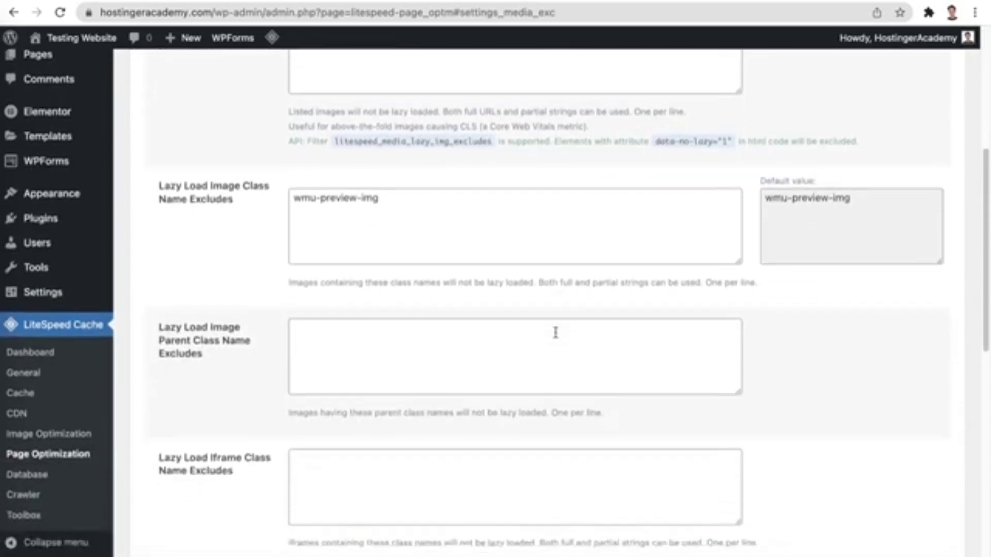
scroll(556, 332, down, 3)
scroll(556, 333, down, 7)
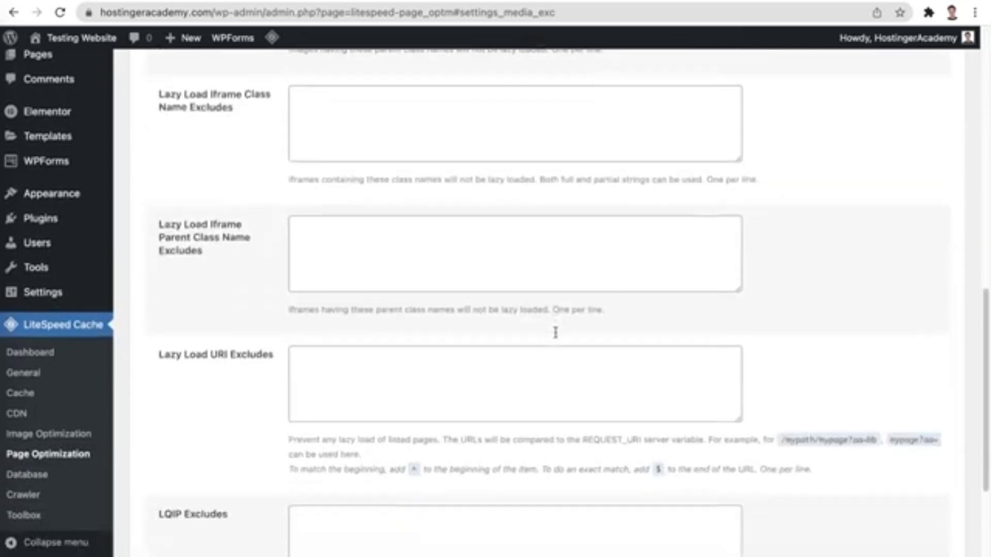
scroll(555, 332, down, 1)
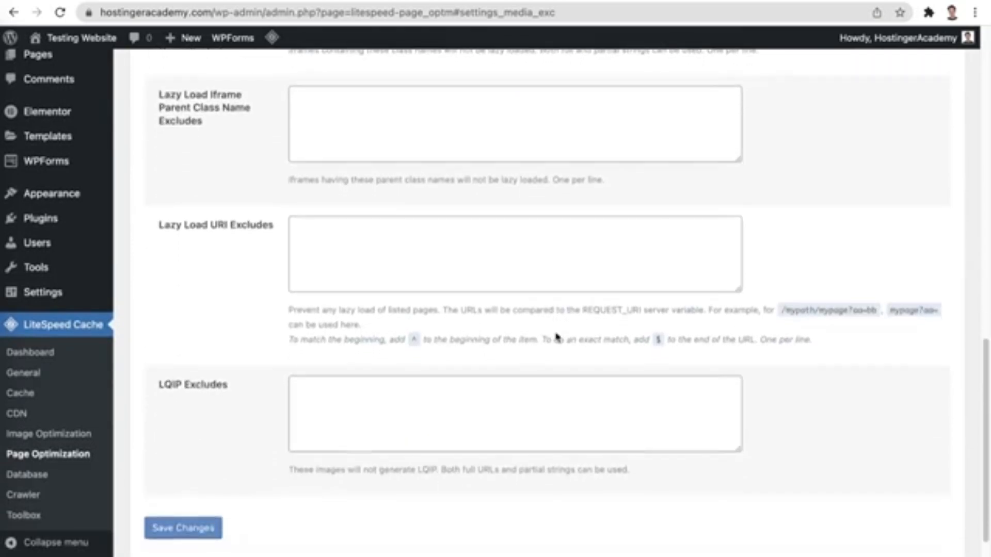
scroll(555, 335, up, 10)
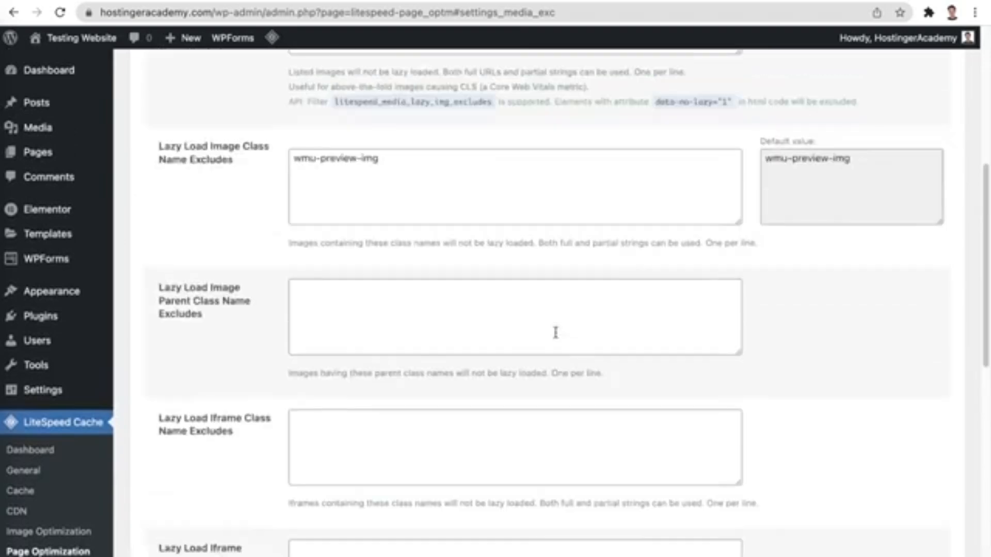
- Examine the page optimization tuning settings, including CSS and JS Excludes, and the site's performance metrics in the GTmetrix report
click(806, 242)
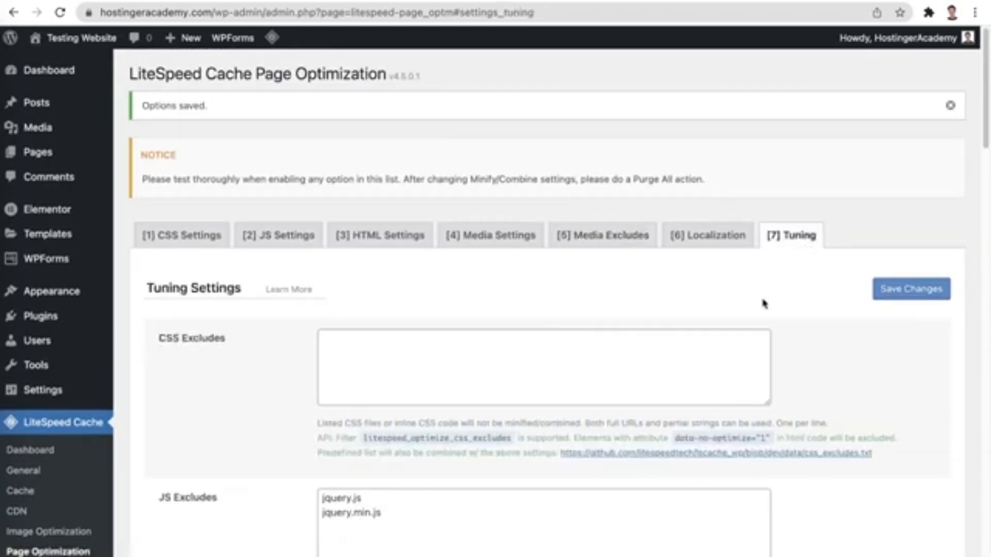
scroll(763, 302, down, 5)
scroll(764, 301, down, 6)
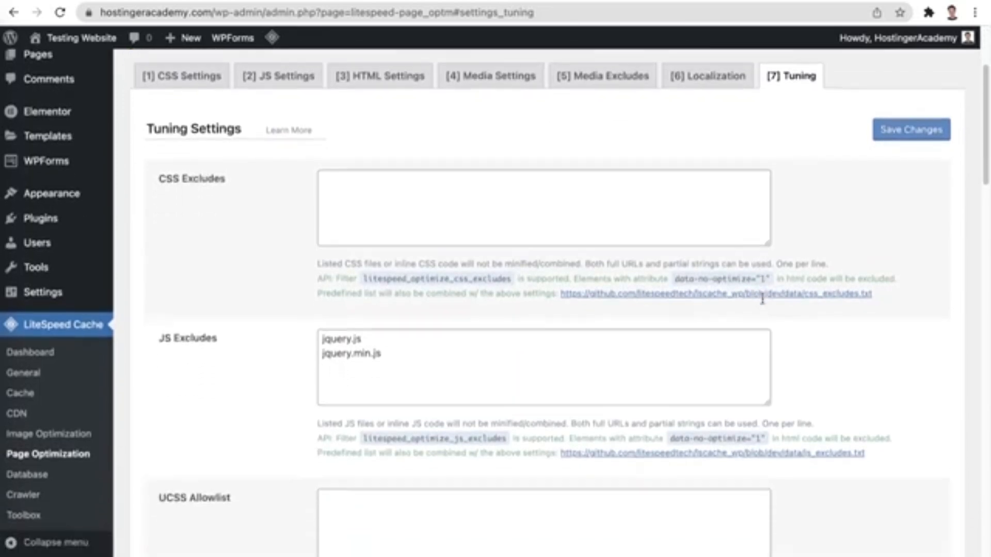
scroll(764, 303, down, 7)
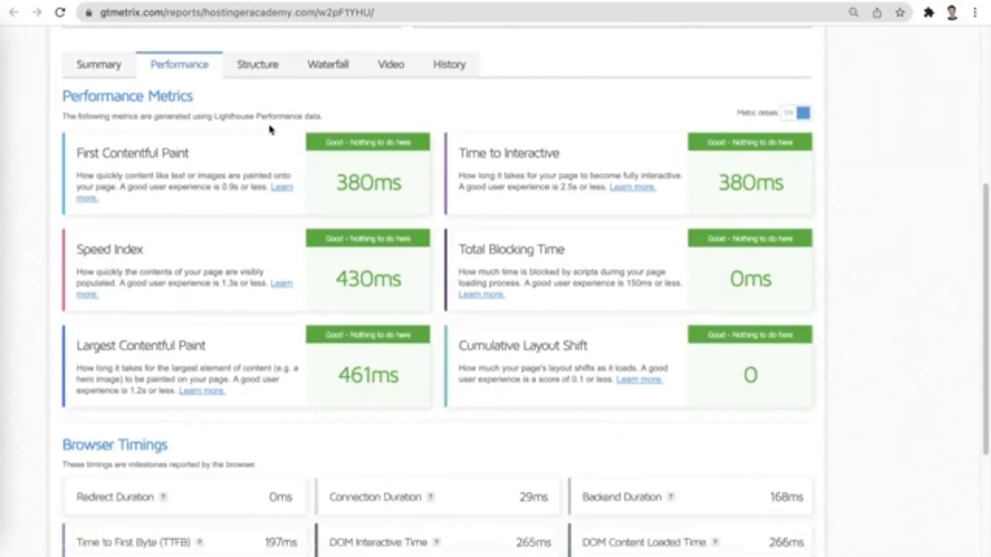
scroll(273, 129, down, 3)
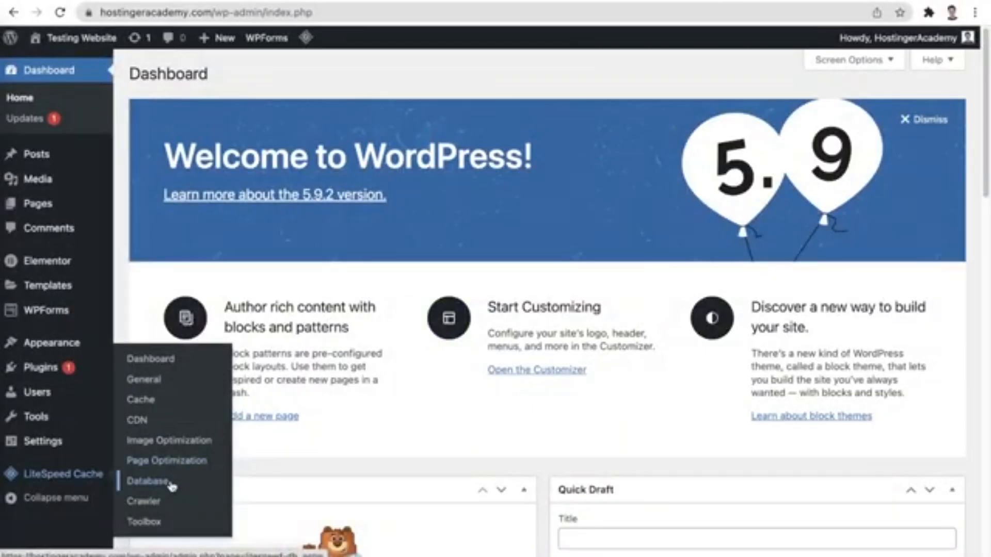
- Examine the LiteSpeed Cache database optimizer's cleanup options and table engine converter
click(172, 481)
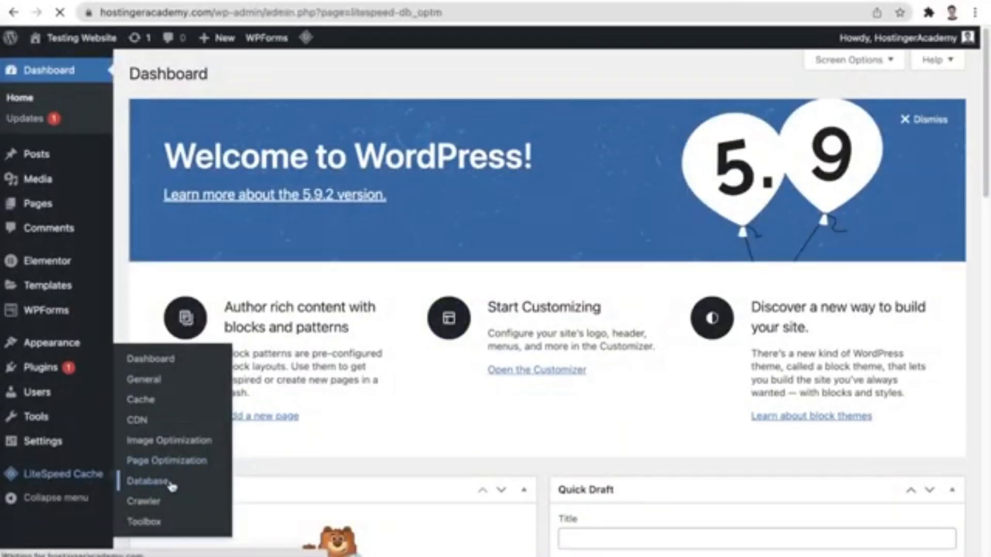
scroll(516, 475, down, 2)
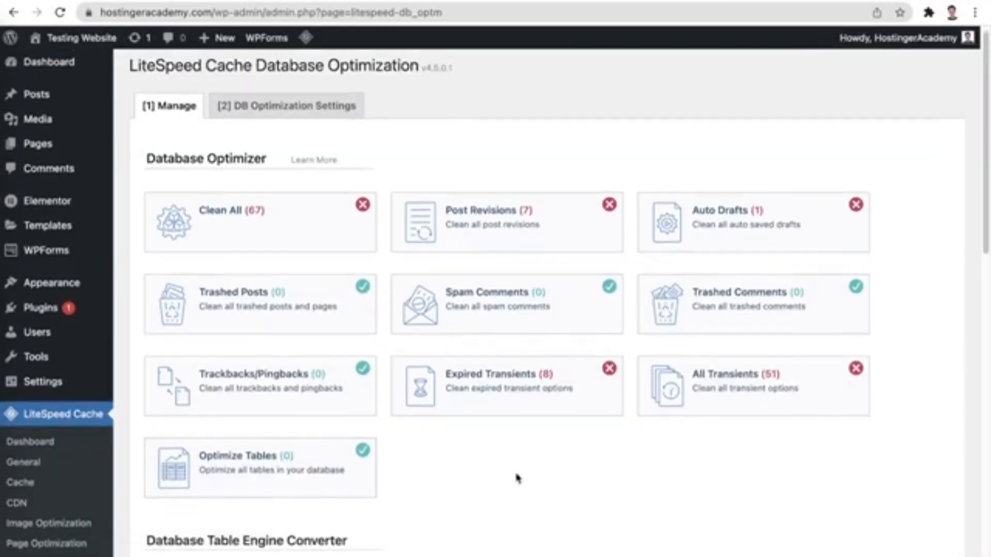
scroll(518, 478, down, 1)
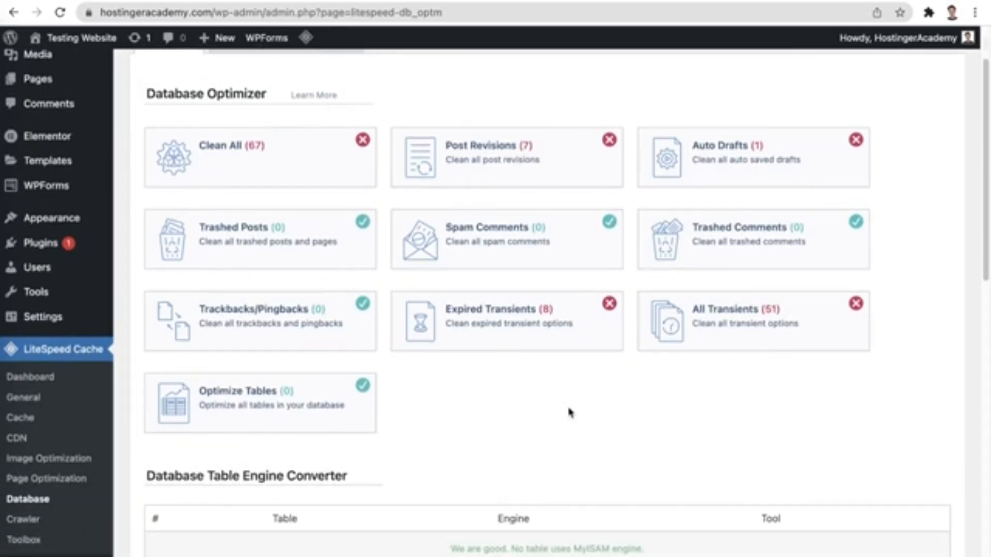
scroll(570, 413, up, 3)
- Set Revisions Max Number to 2 in the DB optimization settings
click(345, 99)
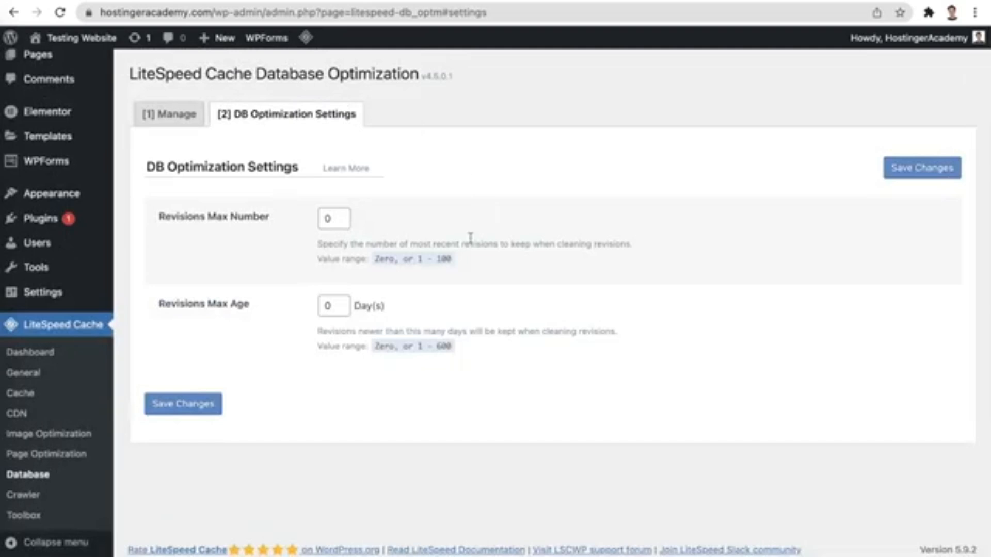
double_click(320, 218)
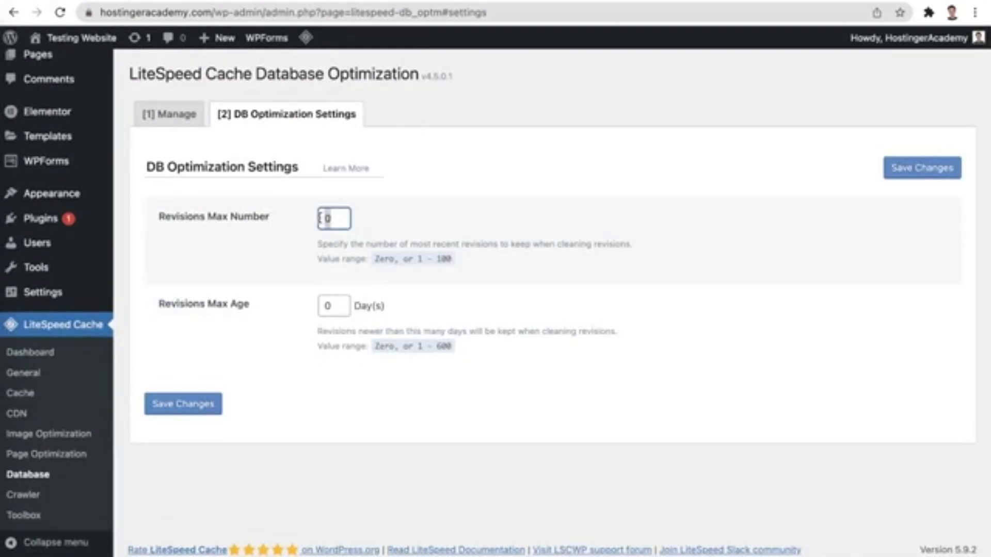
text(2)
click(408, 223)
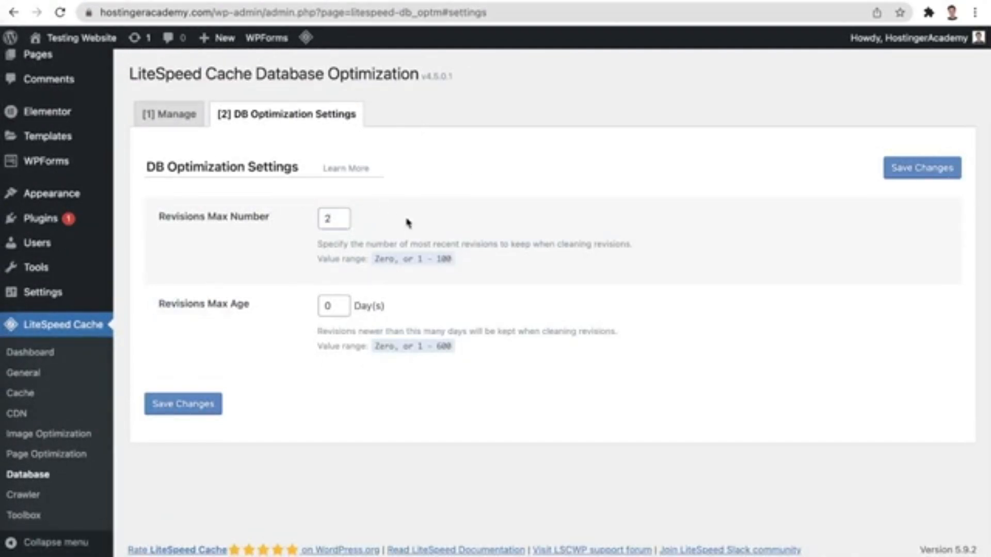
- Examine the LiteSpeed Cache crawler's cron summary and its general settings
click(60, 495)
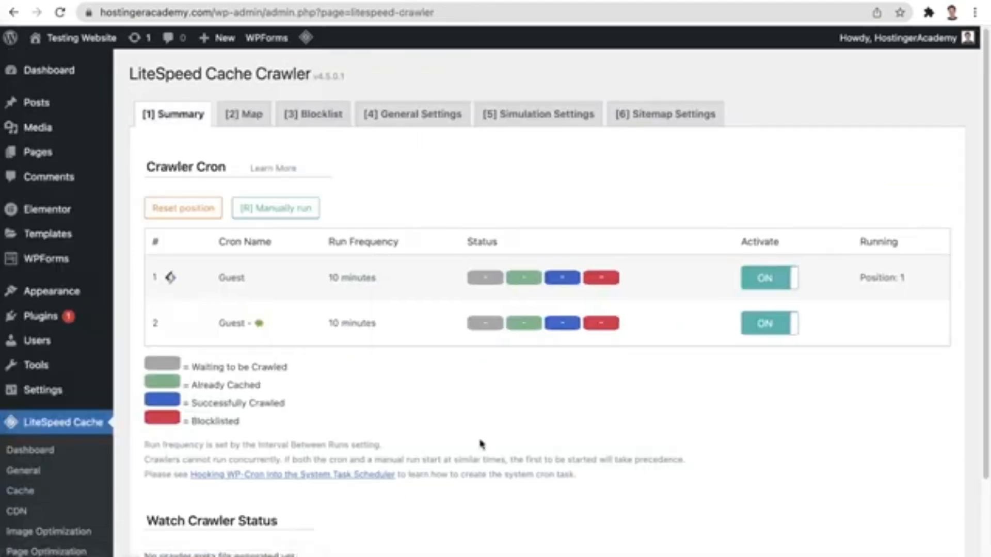
click(421, 123)
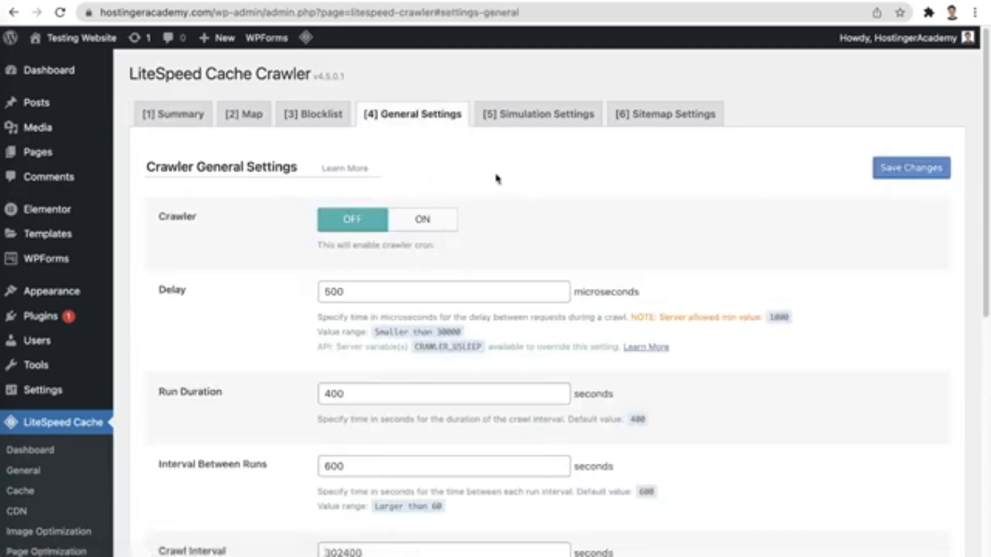
scroll(496, 179, down, 4)
- Review the LiteSpeed Cache toolbox's purge options and the current .htaccess paths and contents
click(38, 421)
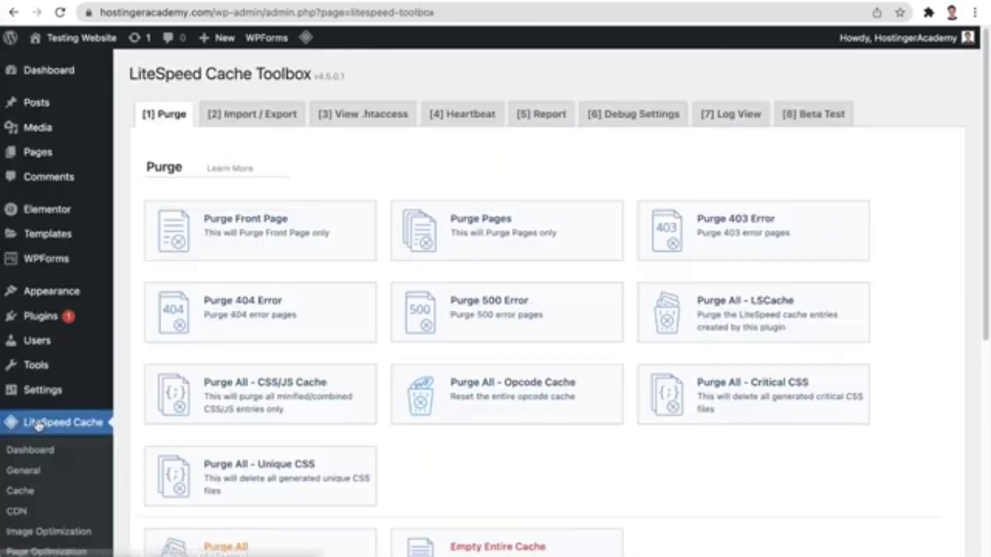
scroll(748, 474, down, 2)
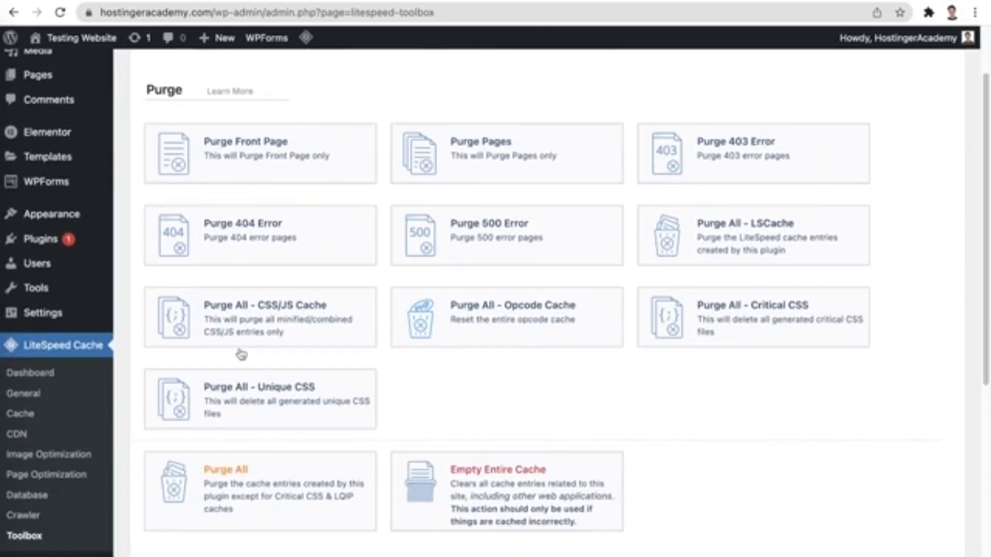
scroll(723, 408, up, 2)
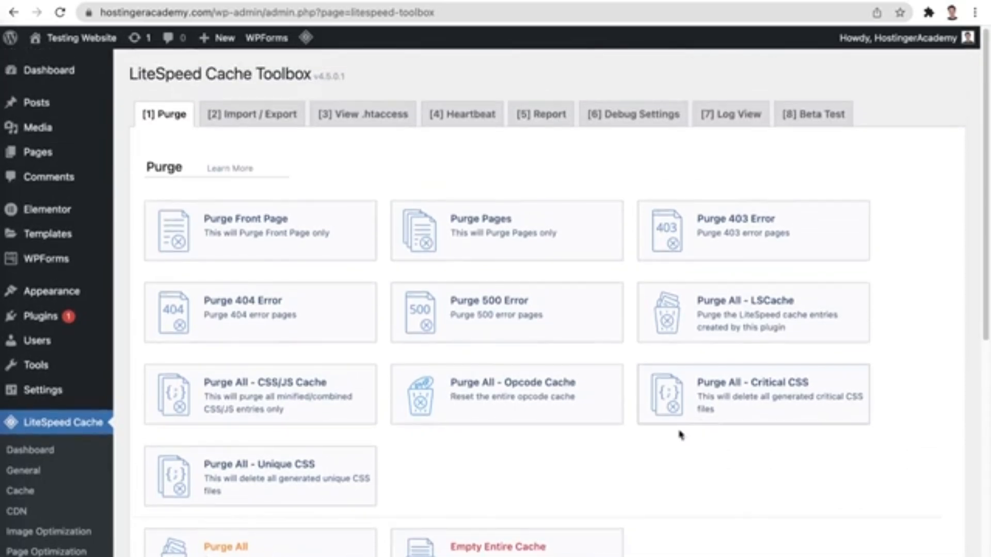
click(292, 122)
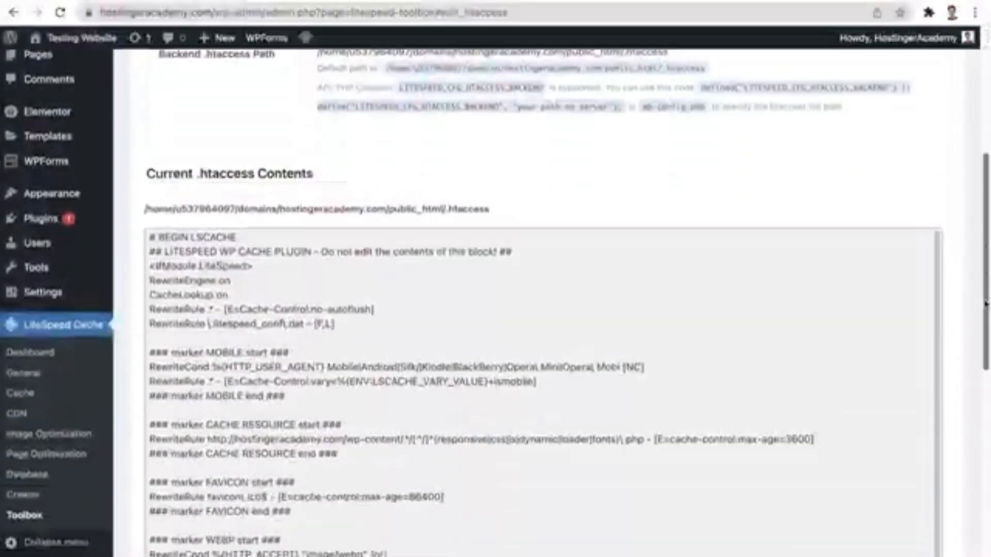
scroll(974, 403, down, 5)
drag(975, 403, 982, 178)
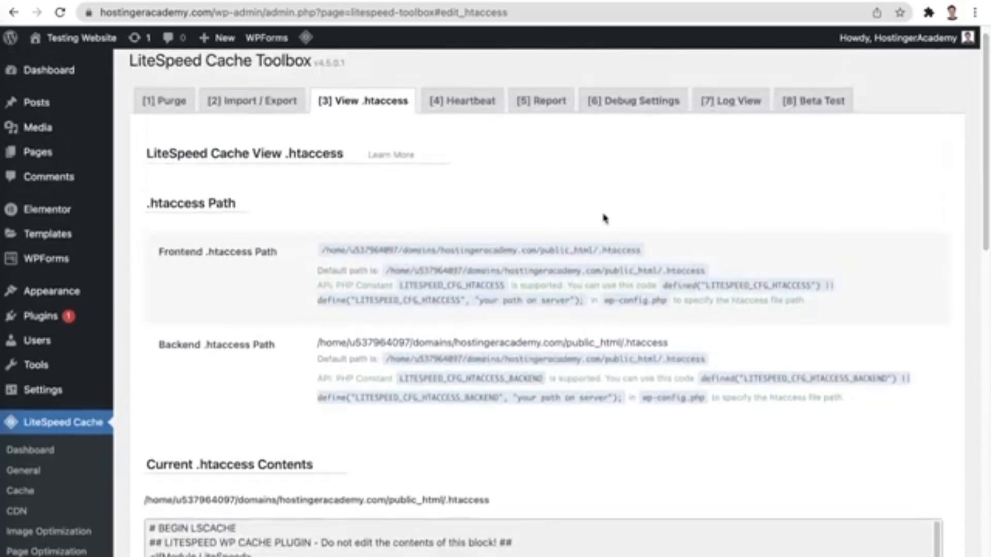
- Examine the toolbox's frontend, backend and editor heartbeat controls and the LiteSpeed environment report
click(462, 116)
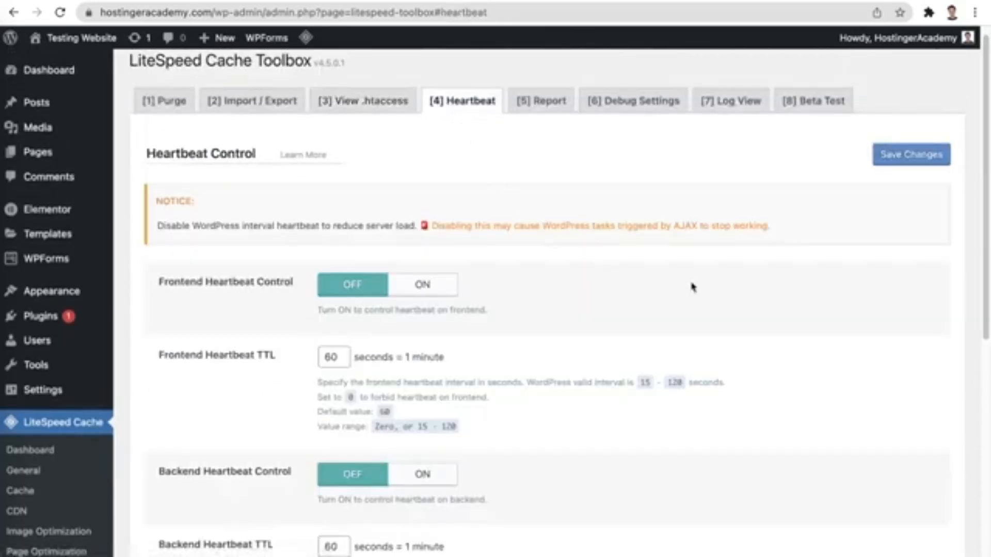
scroll(970, 362, down, 6)
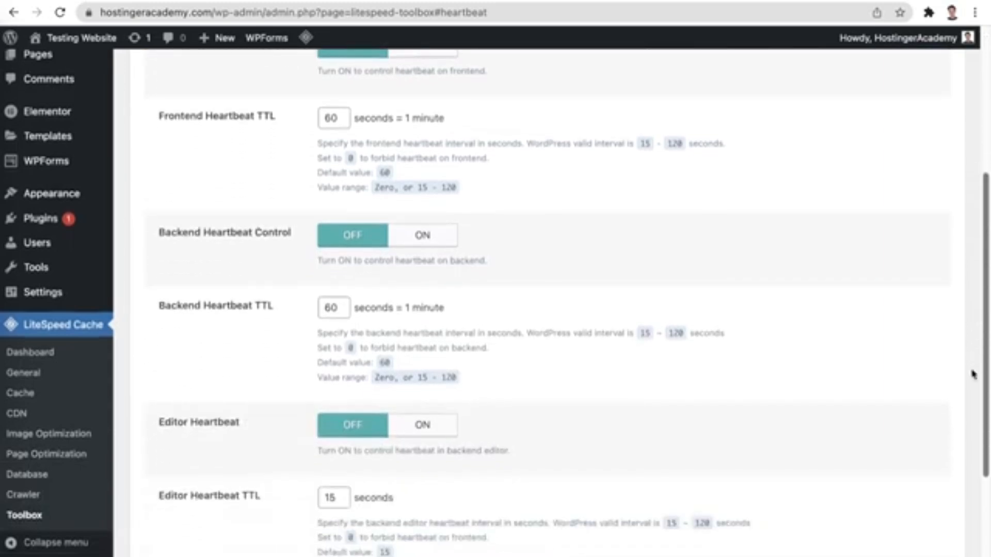
scroll(966, 402, up, 5)
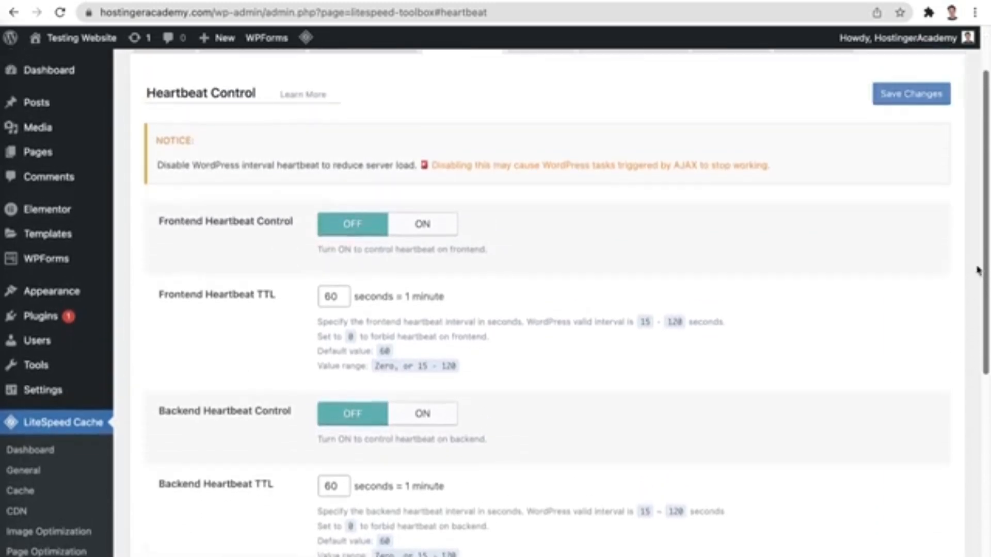
click(555, 77)
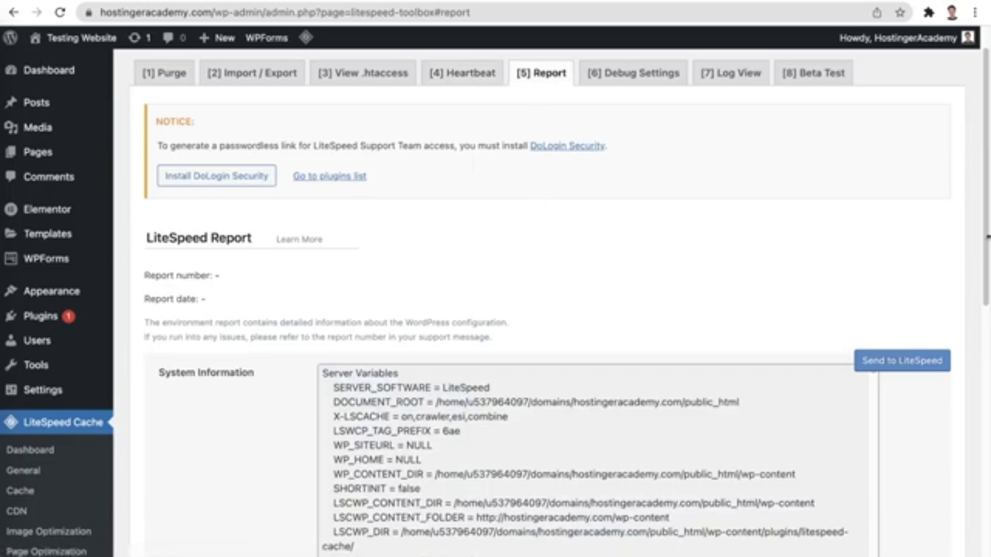
drag(987, 240, 976, 353)
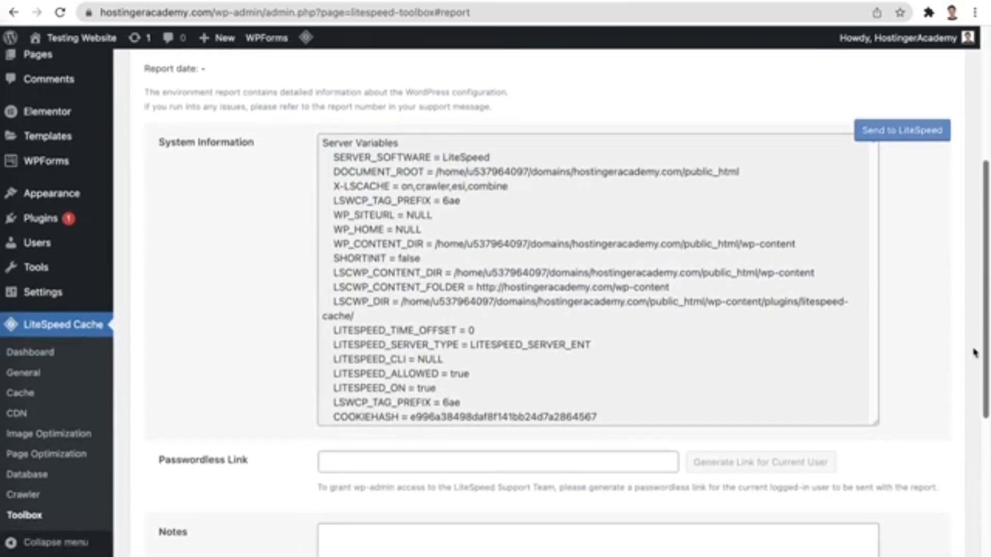
scroll(975, 354, up, 5)
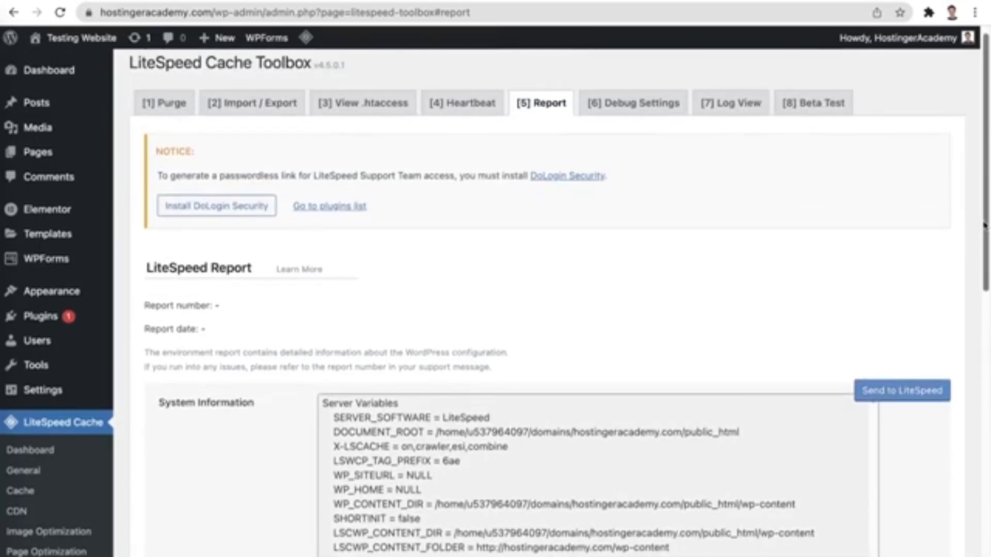
- Review the toolbox's debug settings, debug log view and beta test options for switching plugin versions
click(614, 112)
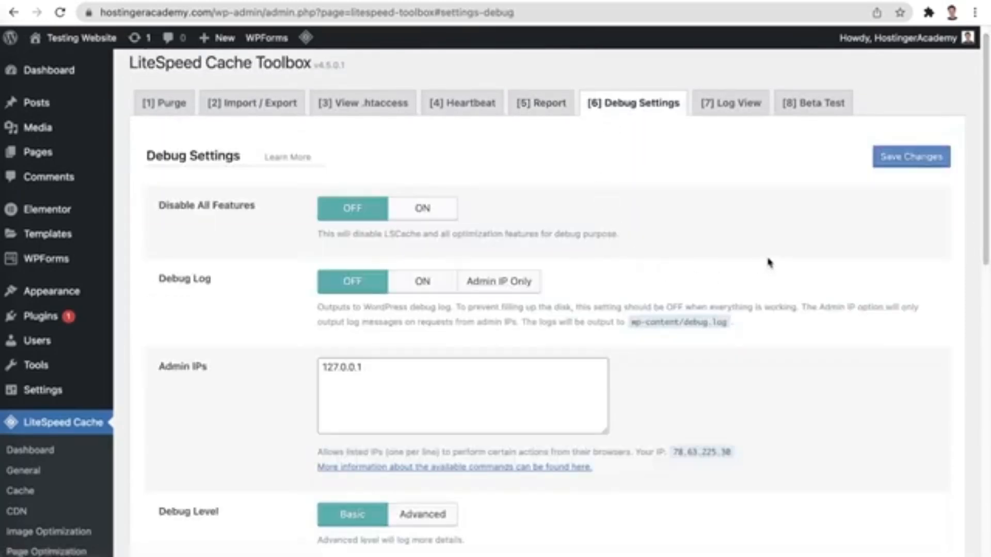
scroll(770, 262, down, 3)
drag(987, 307, 952, 222)
click(743, 125)
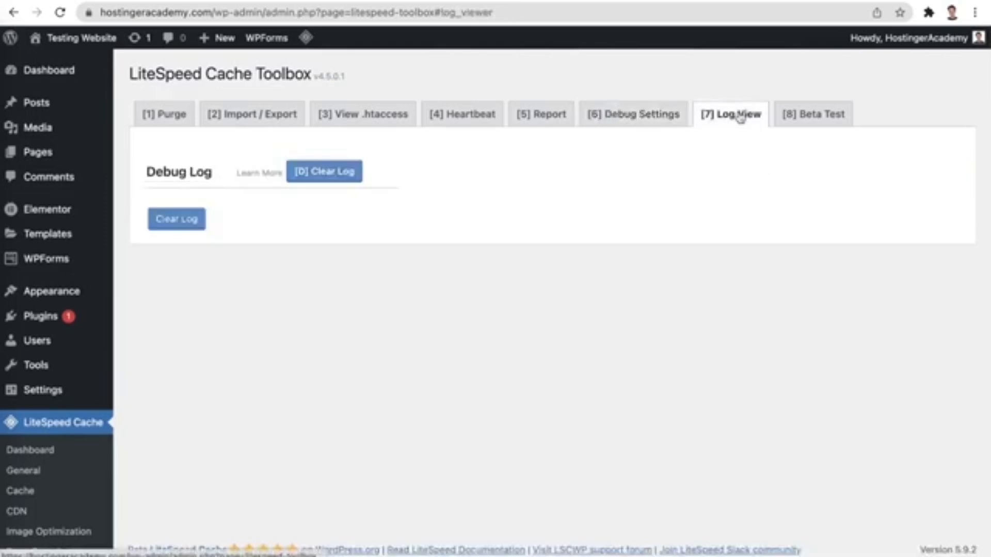
click(826, 118)
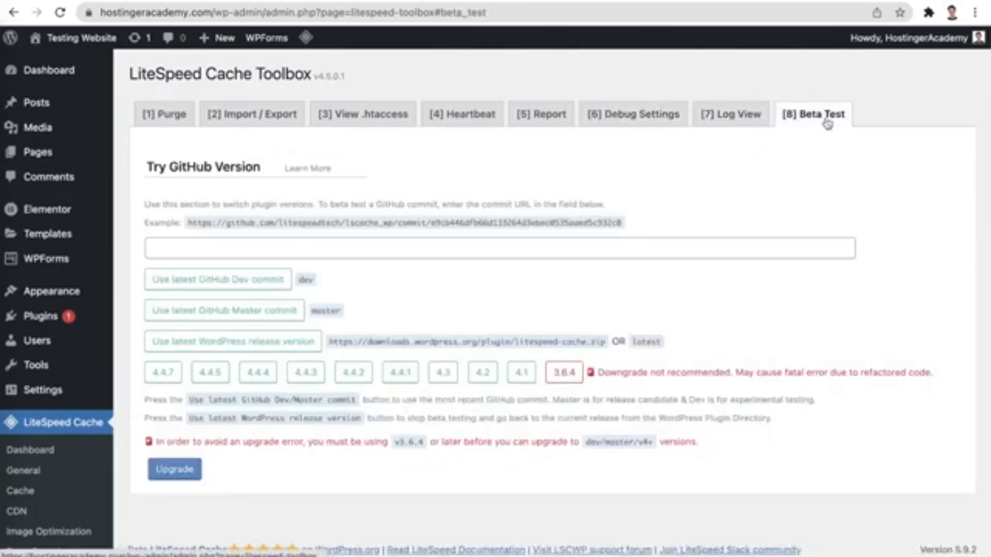